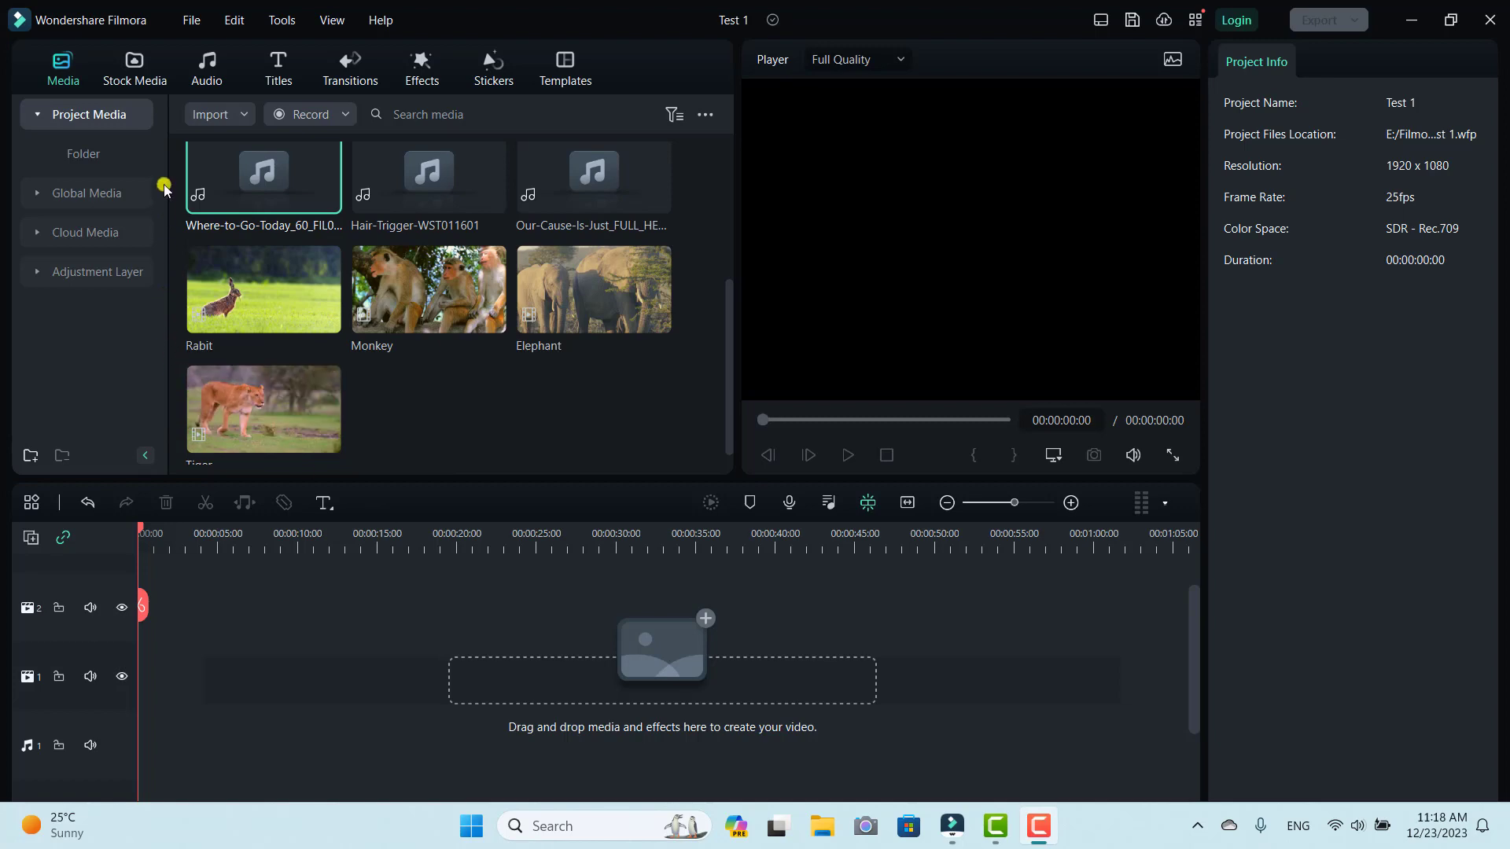
Add the Pexels stock video of a man playing guitar beside a young girl to the timeline
click(136, 71)
scroll(507, 353, down, 1)
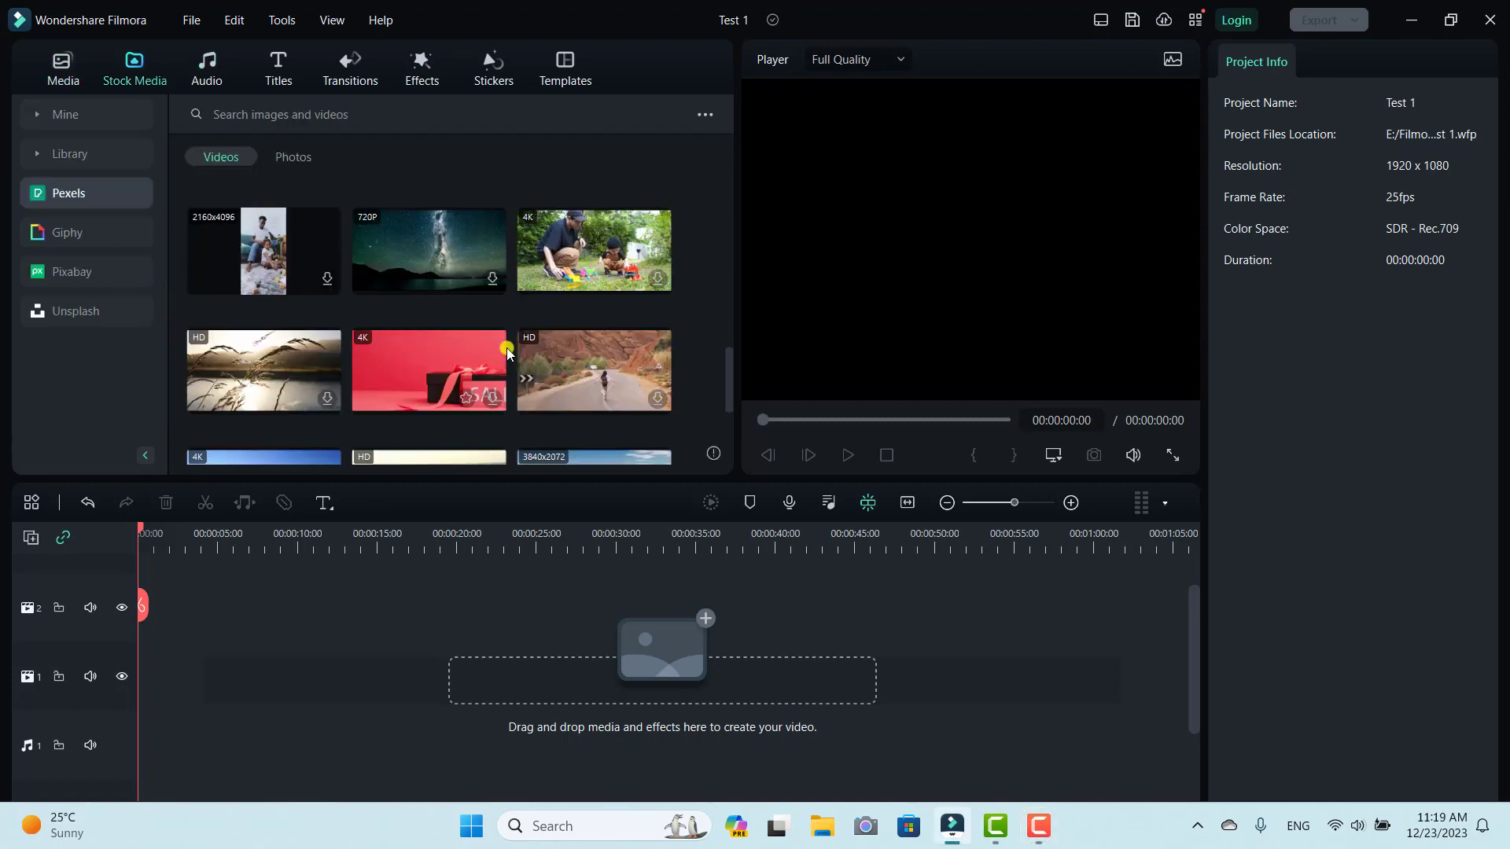
scroll(467, 357, up, 3)
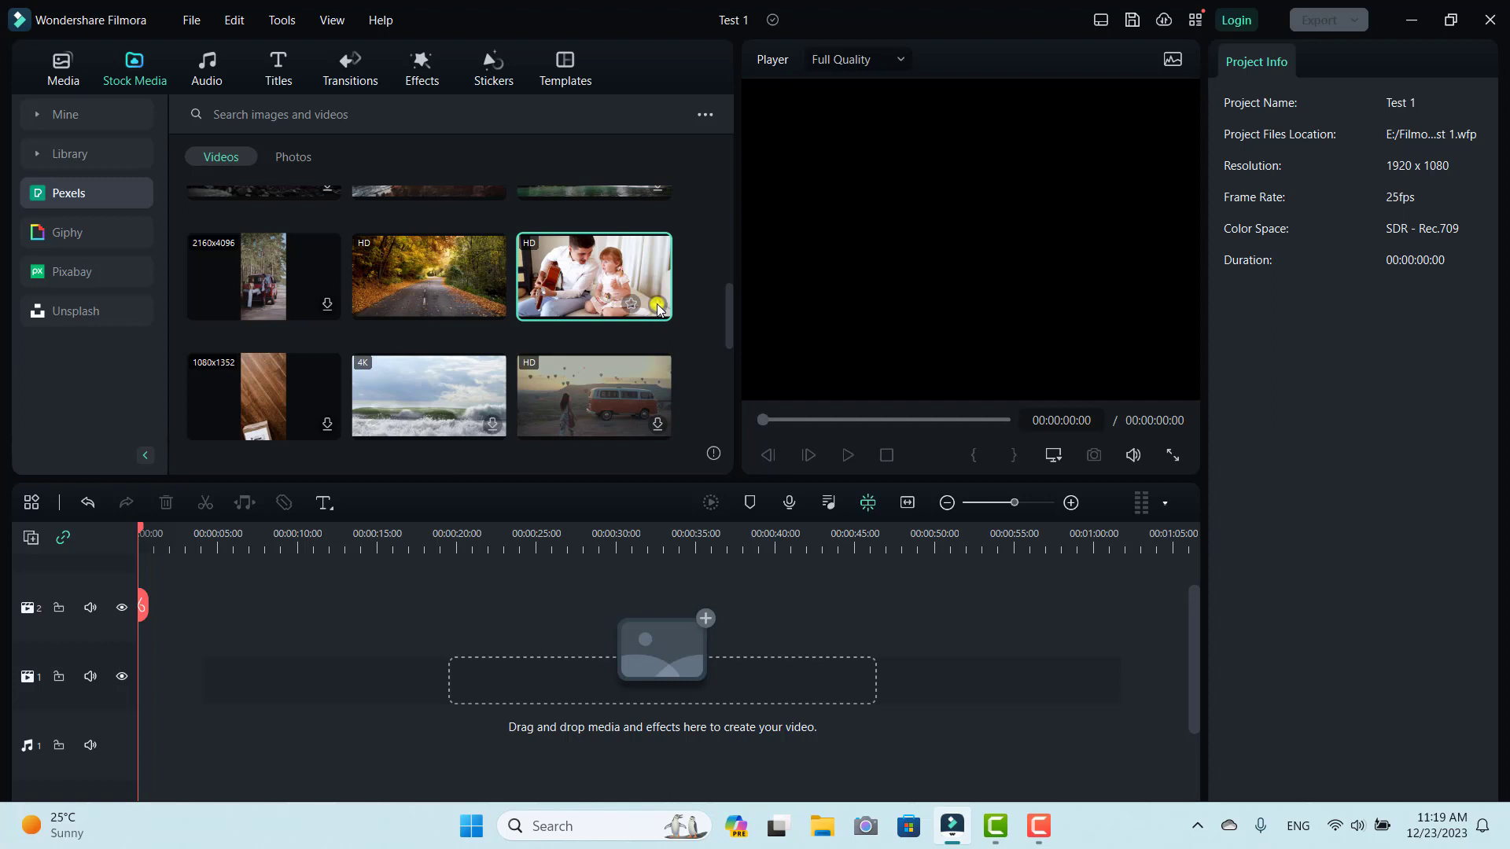
click(659, 306)
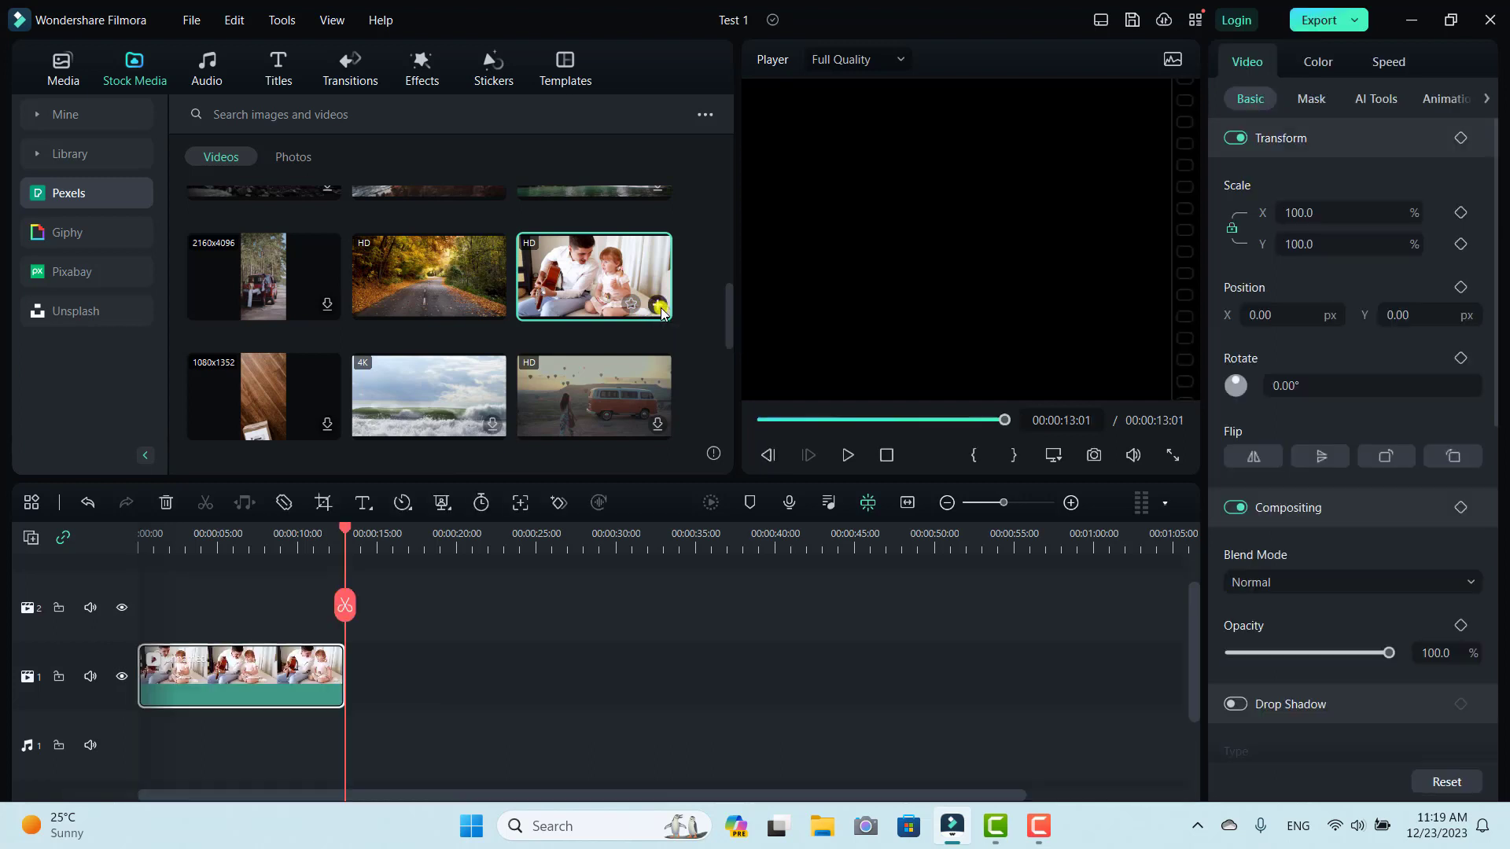
Position the playhead at 00:00:06:01 and delete the empty tracks from the timeline
drag(346, 542, 234, 542)
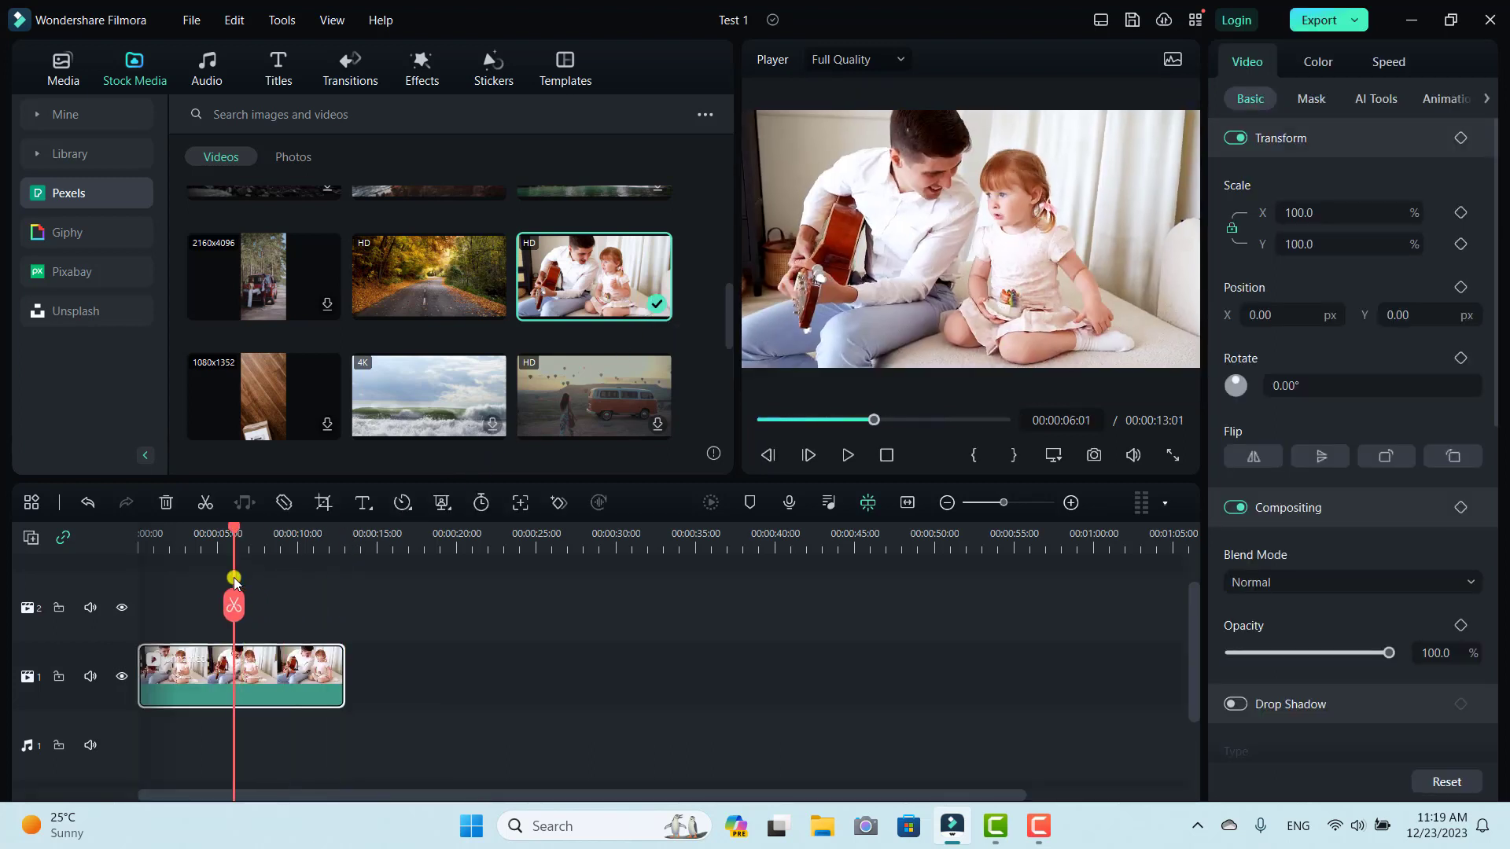
click(32, 537)
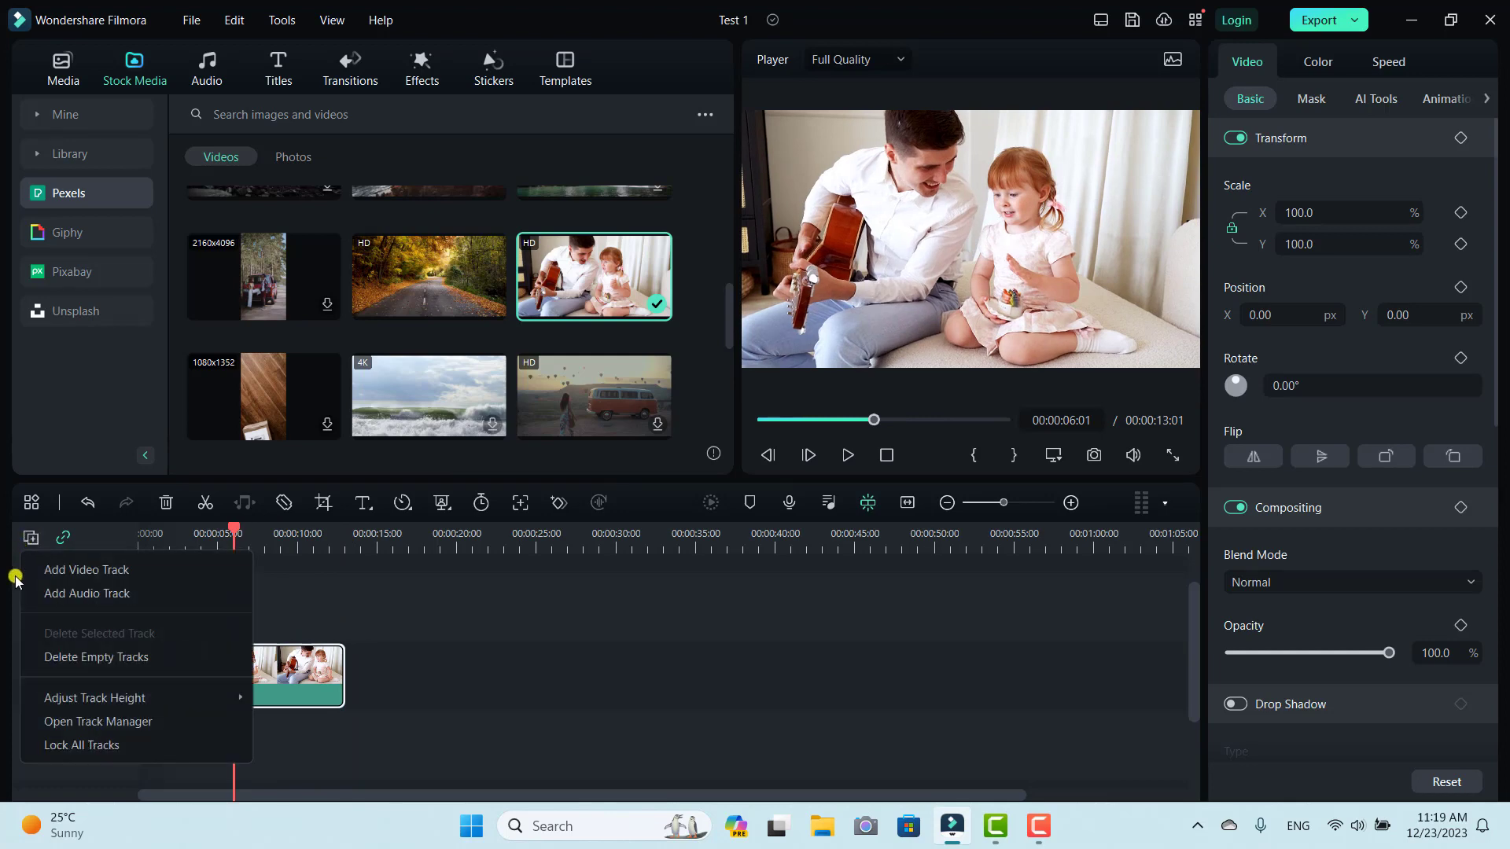
click(130, 658)
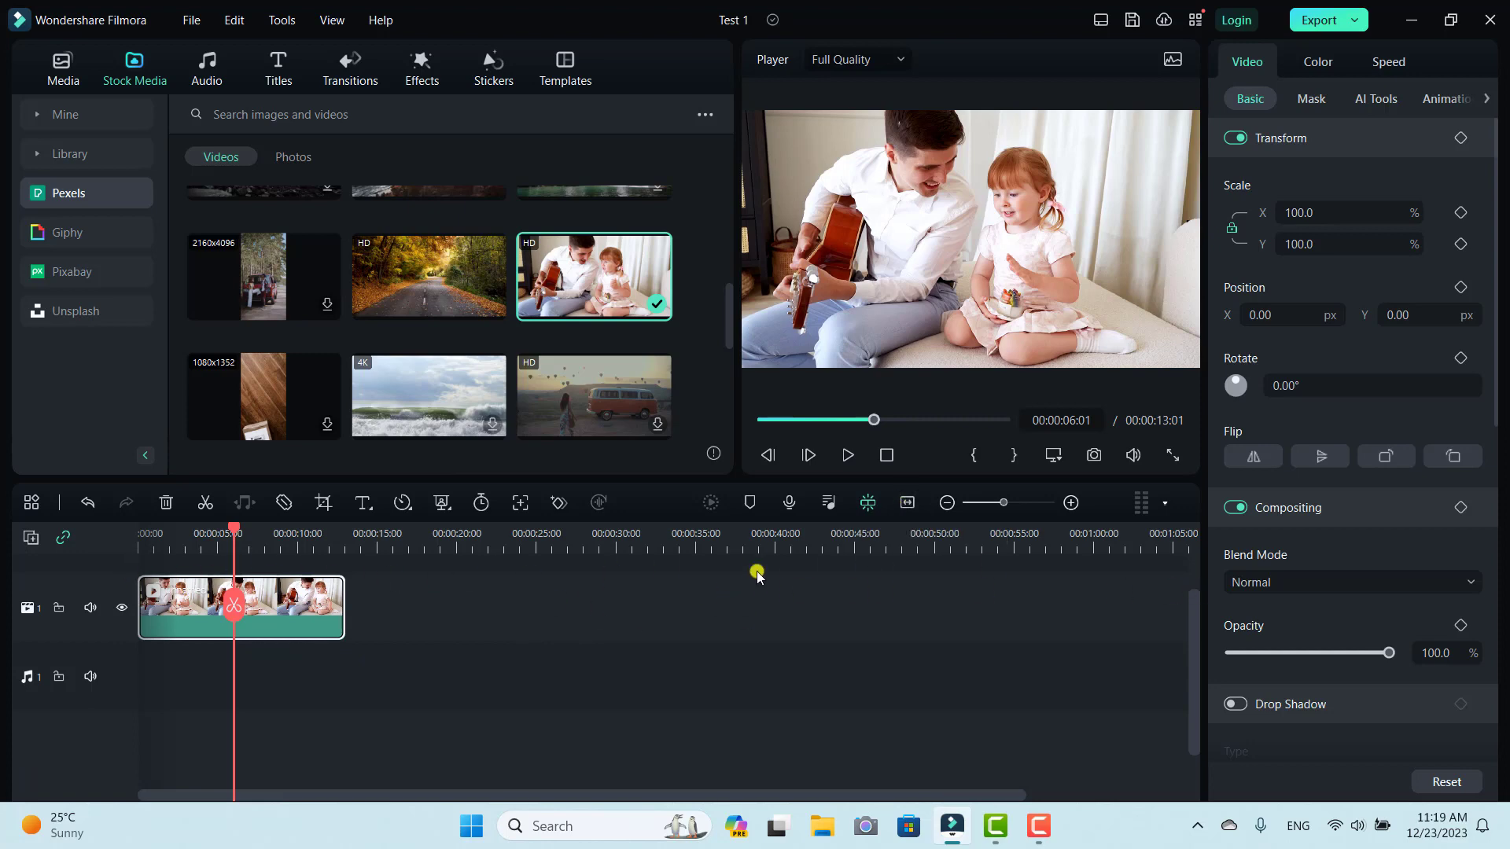
Fit the video clip to the timeline width and trim its start to the playhead at 00:00:03:03
click(908, 503)
drag(606, 532, 582, 582)
click(684, 664)
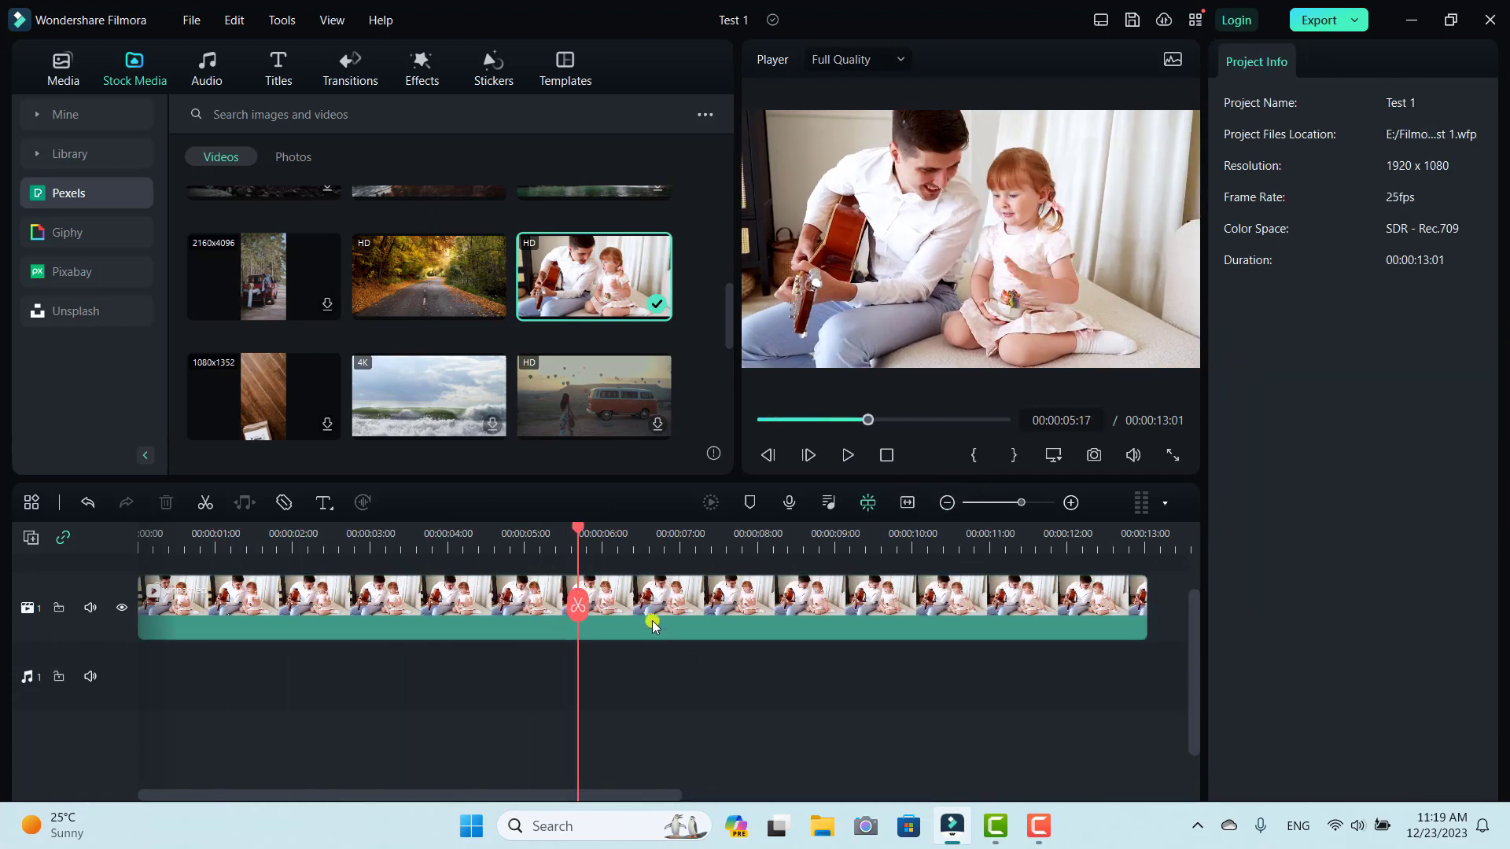
click(651, 616)
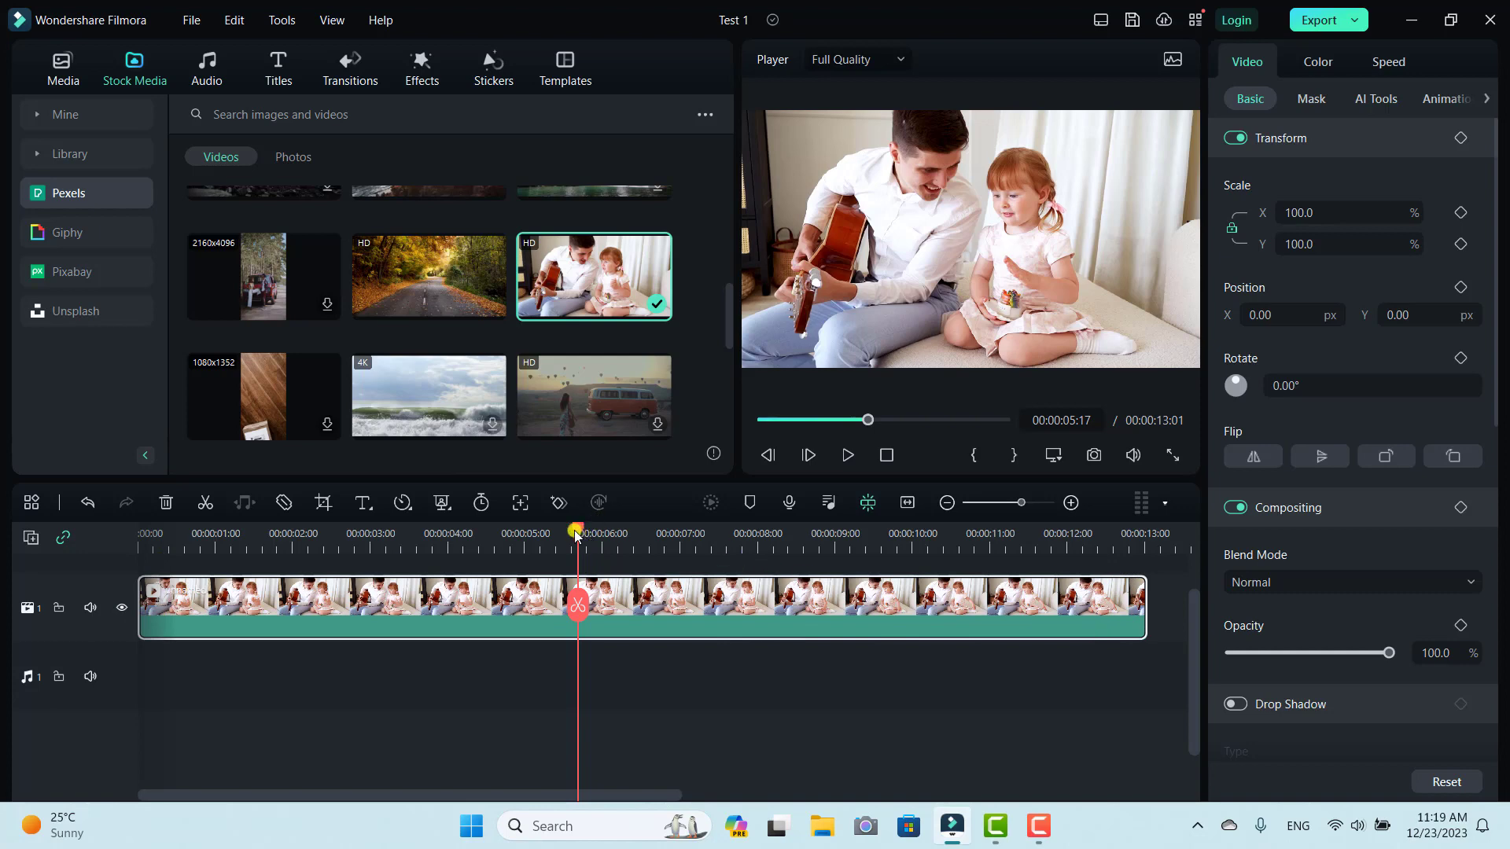
drag(575, 535, 374, 537)
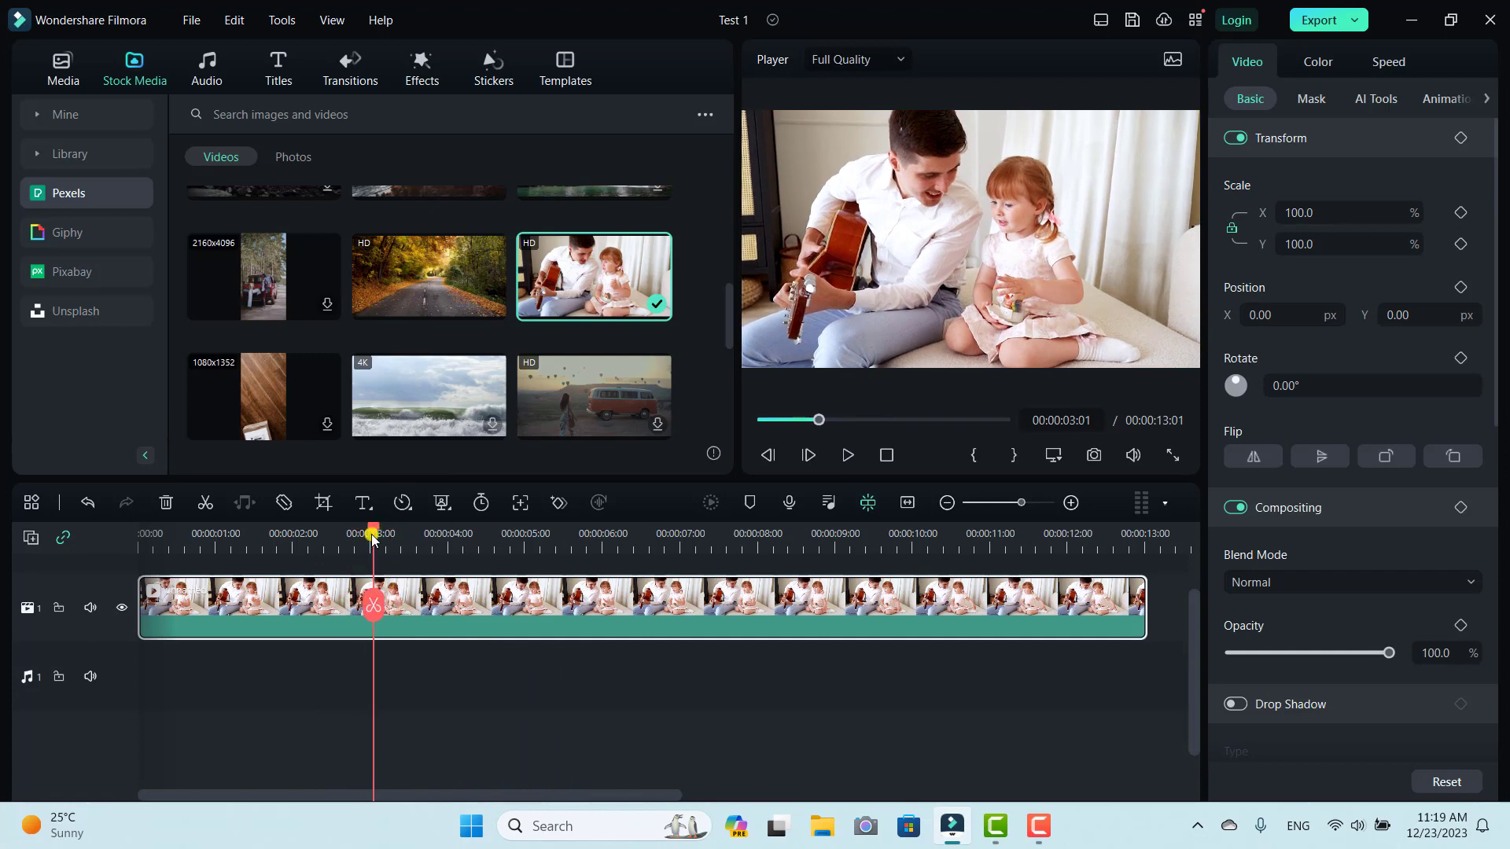
drag(374, 528, 559, 622)
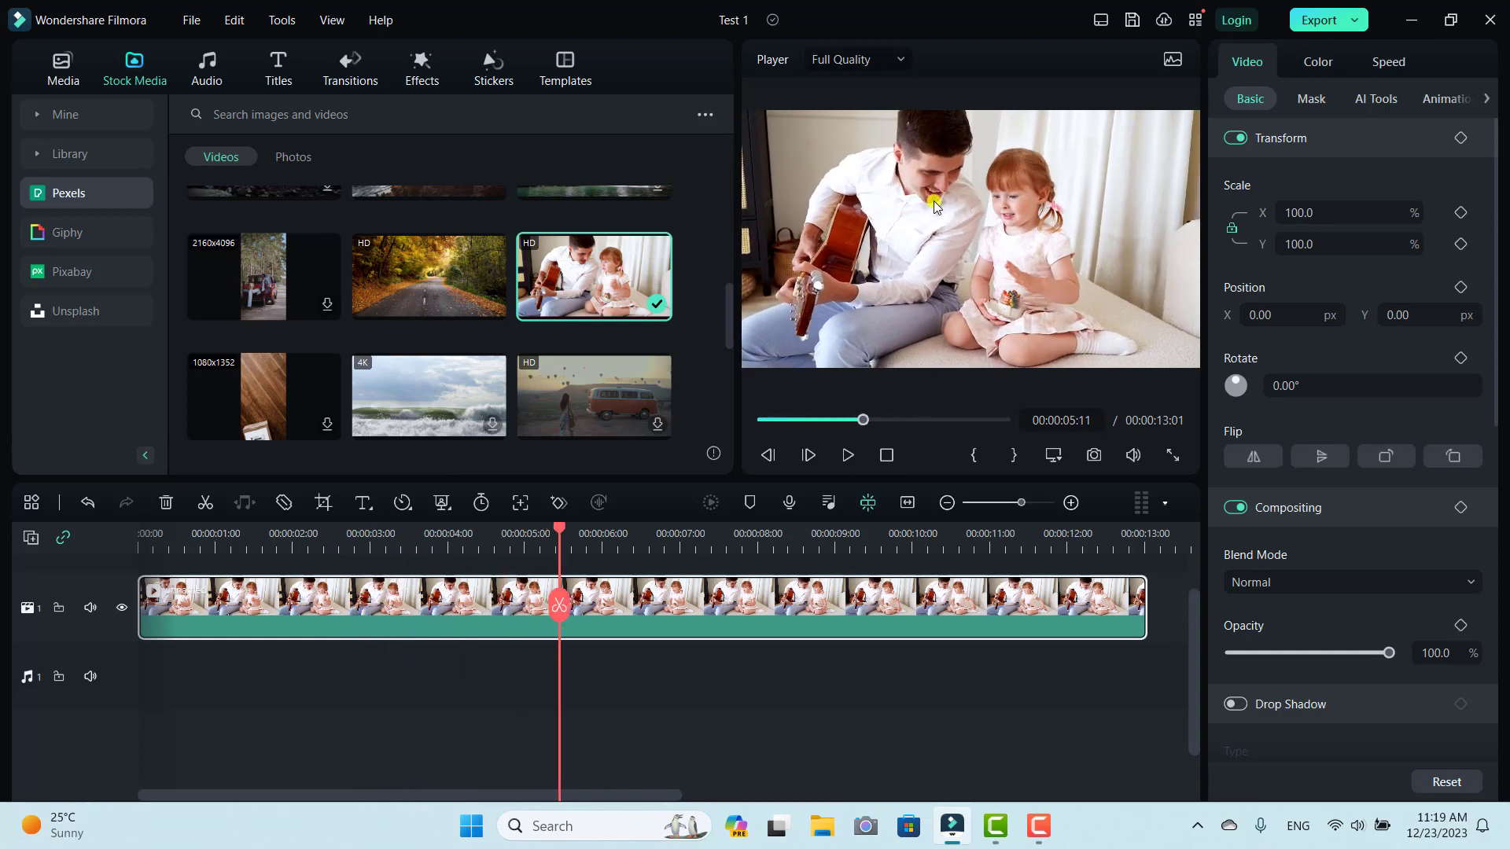
drag(559, 532, 381, 612)
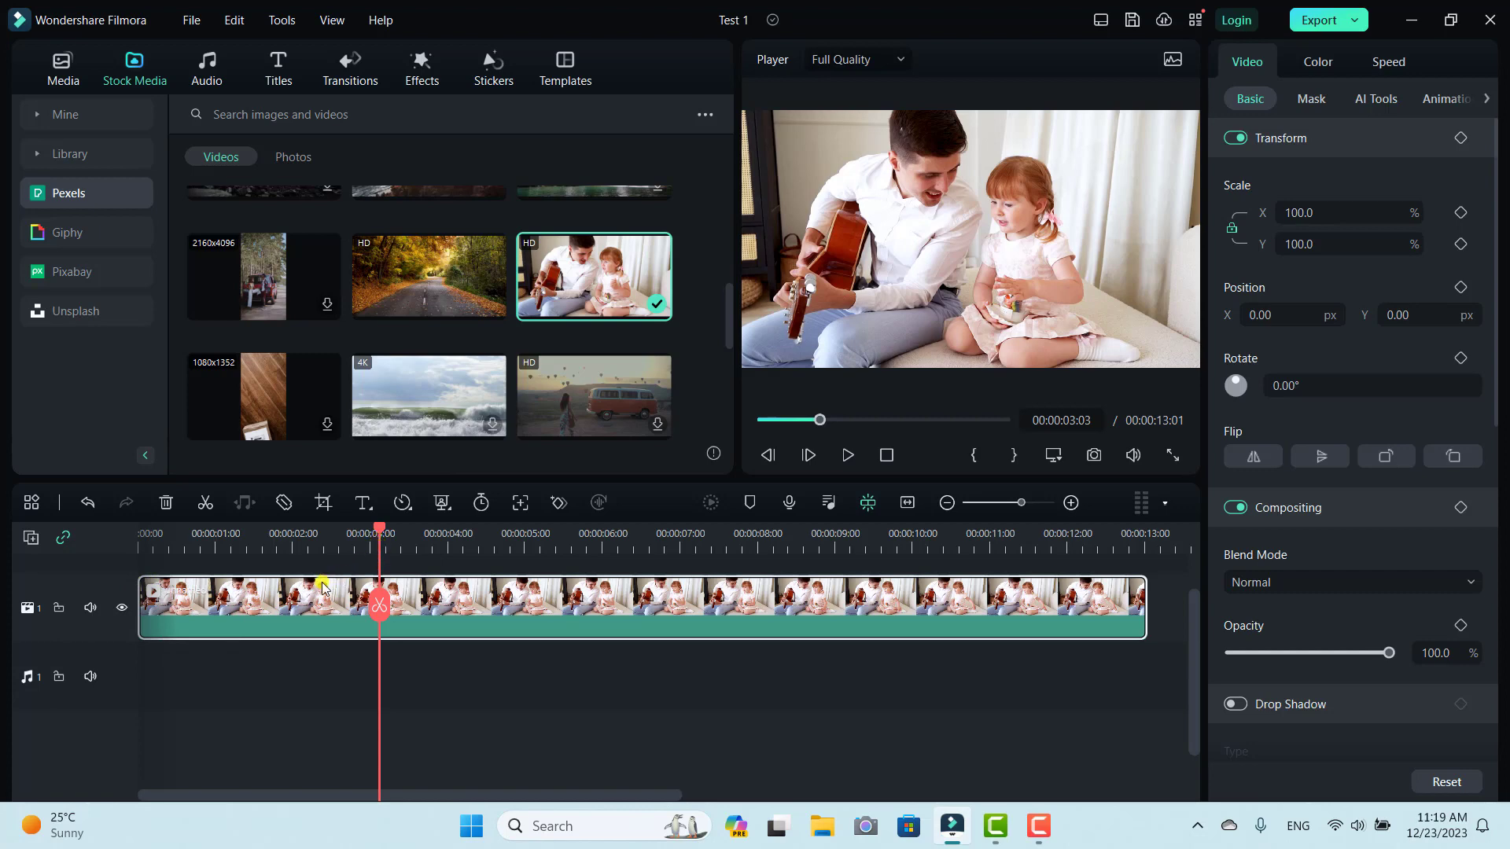
right_click(315, 607)
click(263, 610)
right_click(273, 607)
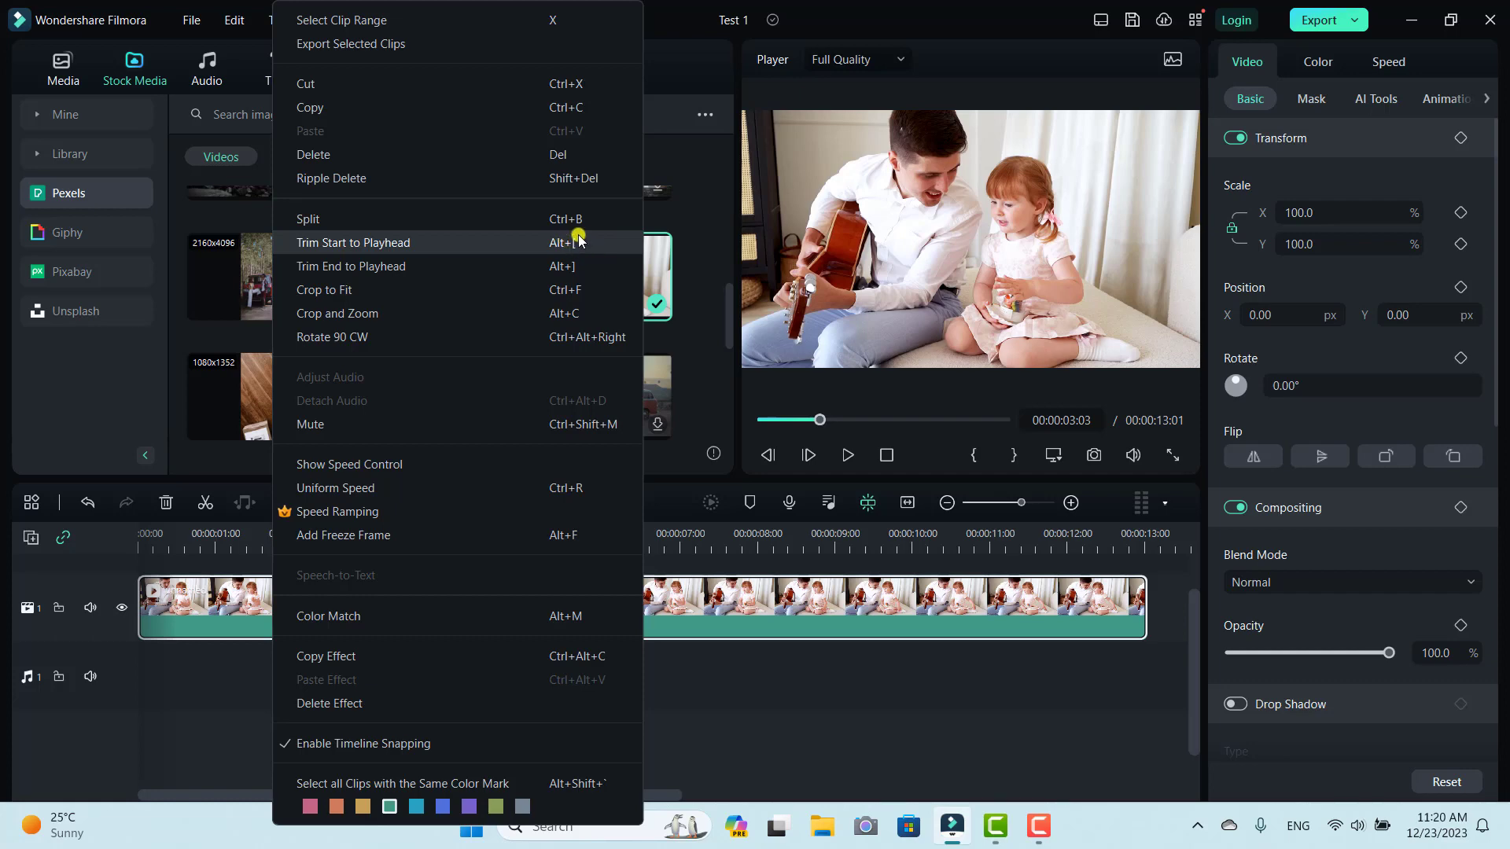
click(457, 243)
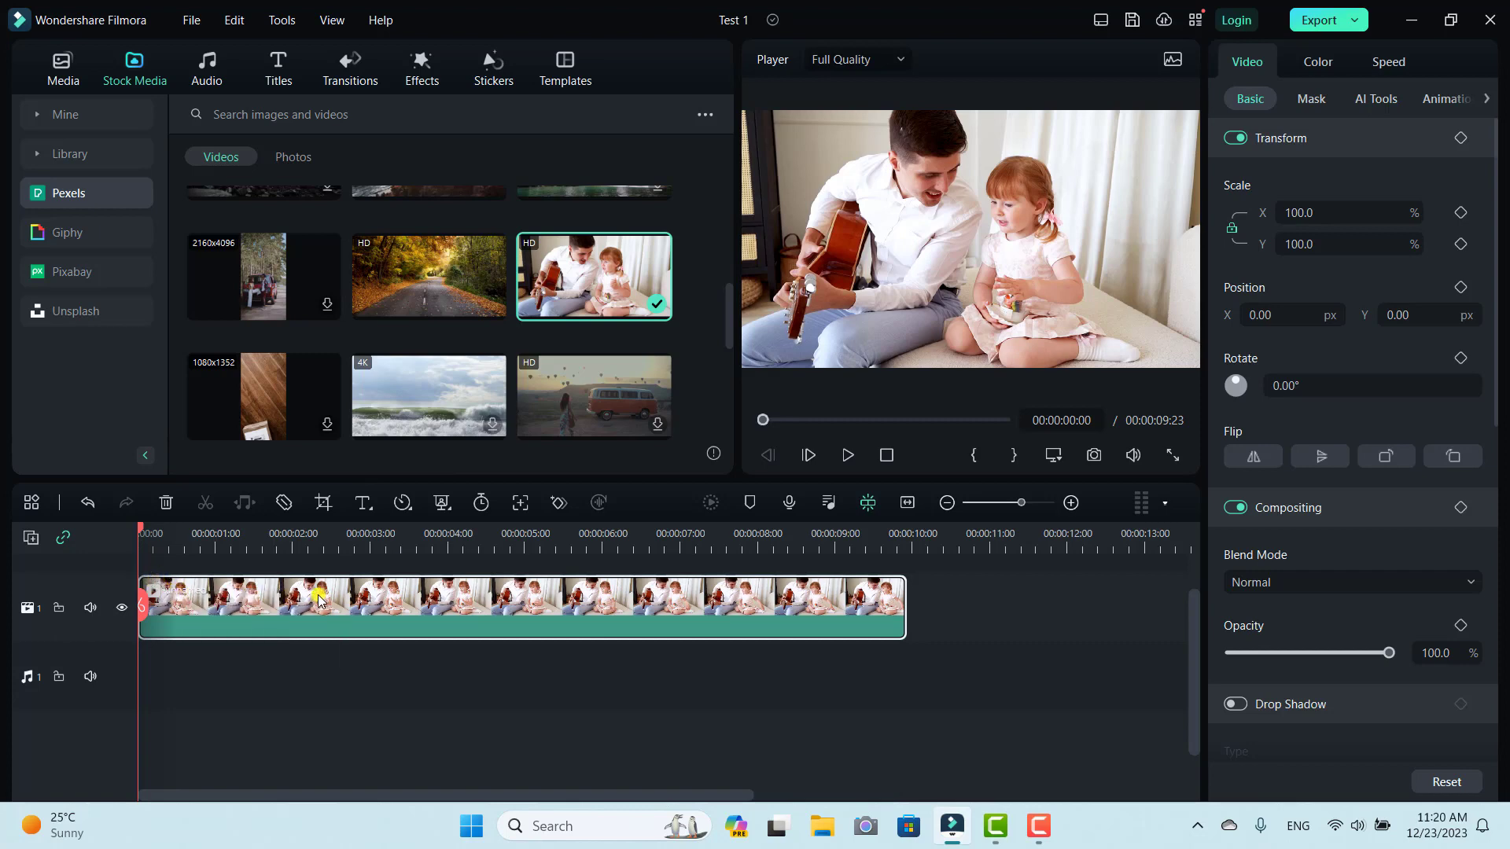
Trim the end of the video clip to the playhead at 00:00:06:12
drag(143, 534, 641, 618)
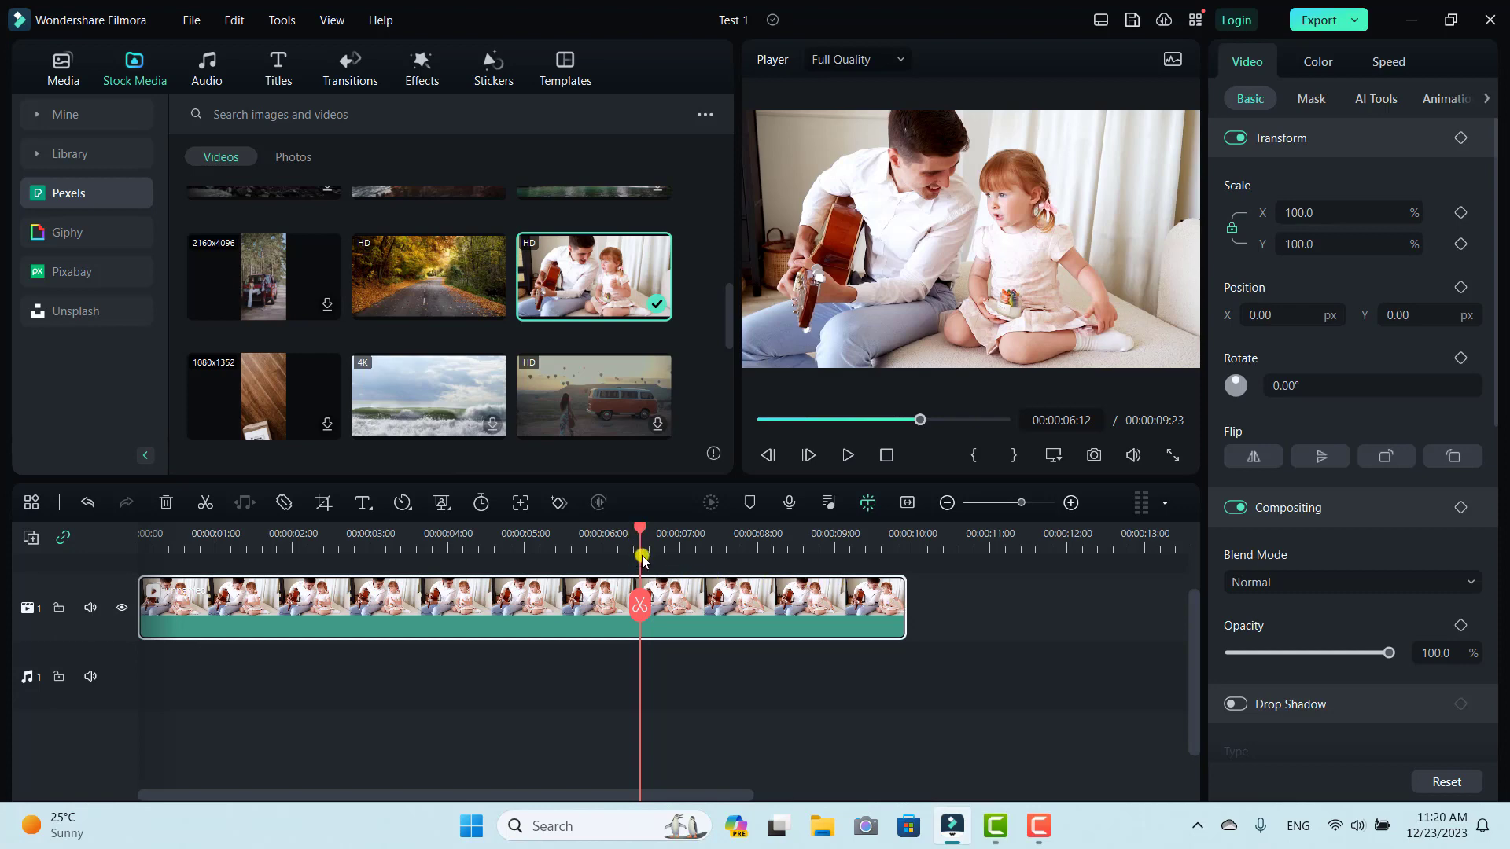
right_click(667, 609)
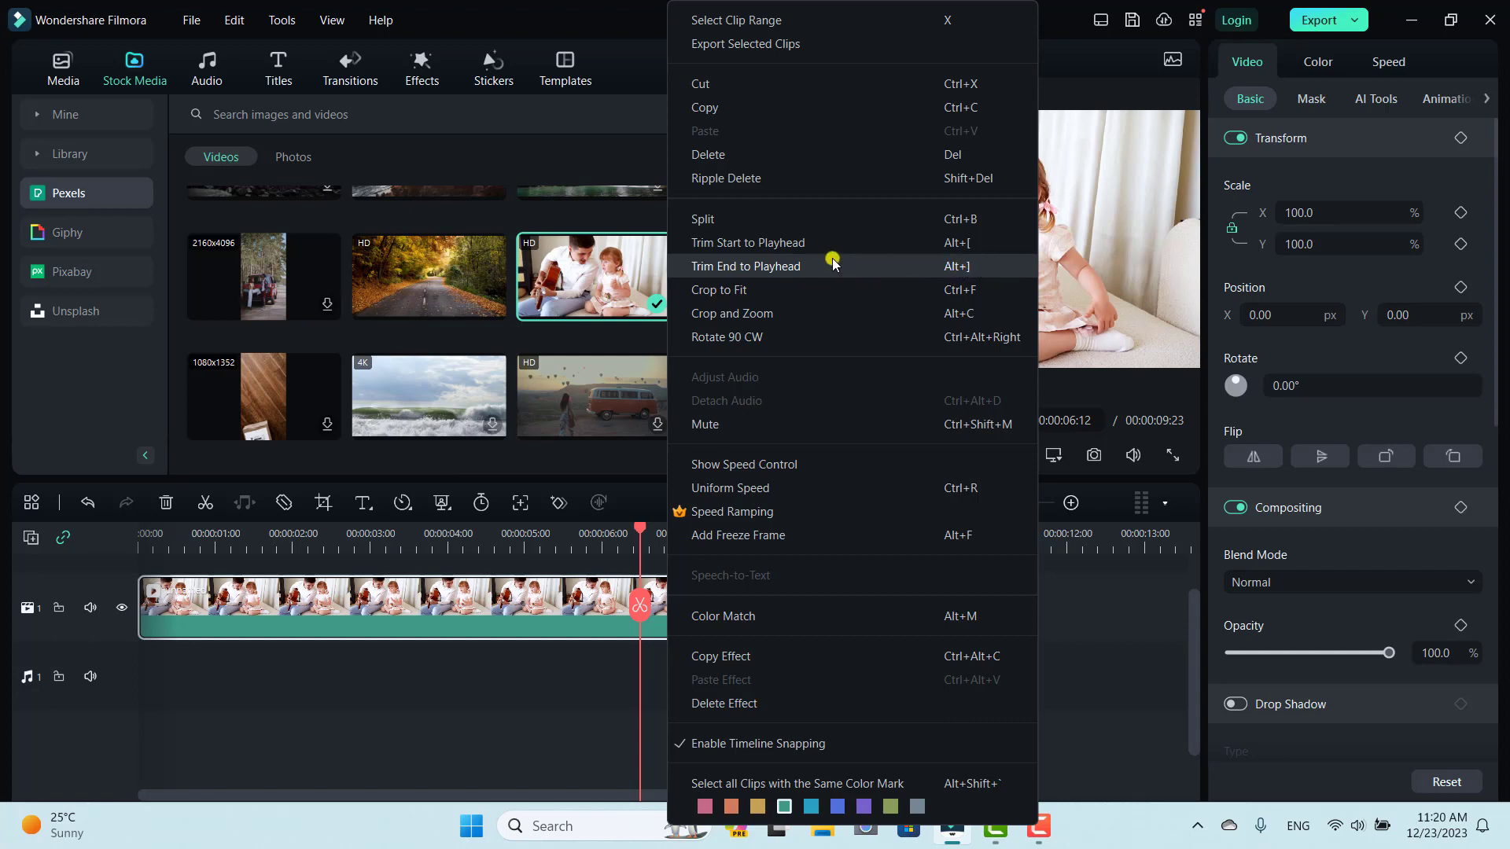
click(785, 270)
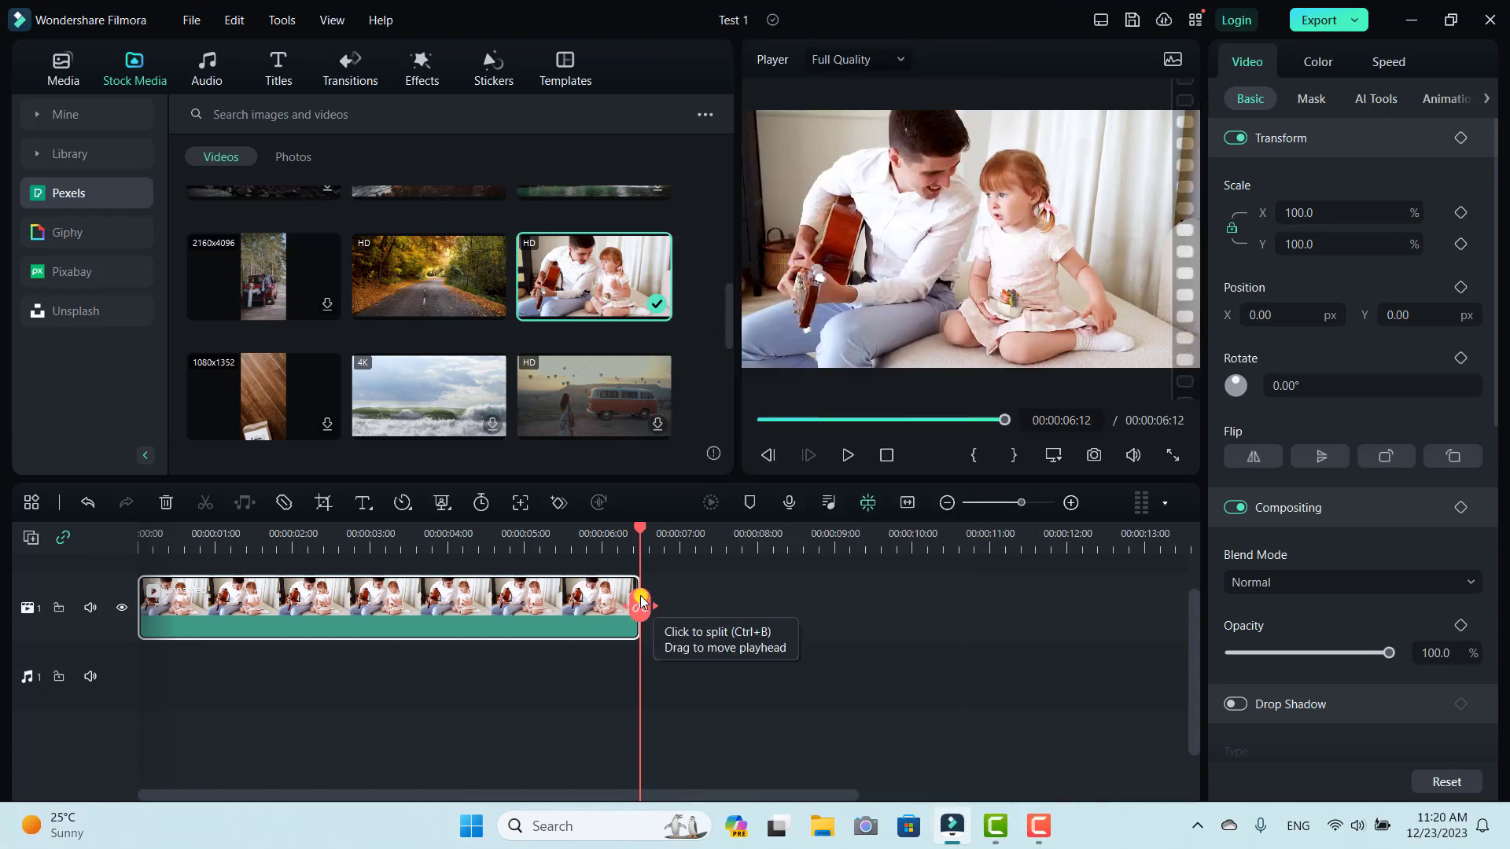
Delete the video clip and add the trending audio track "Feel the summer" to the timeline
right_click(364, 603)
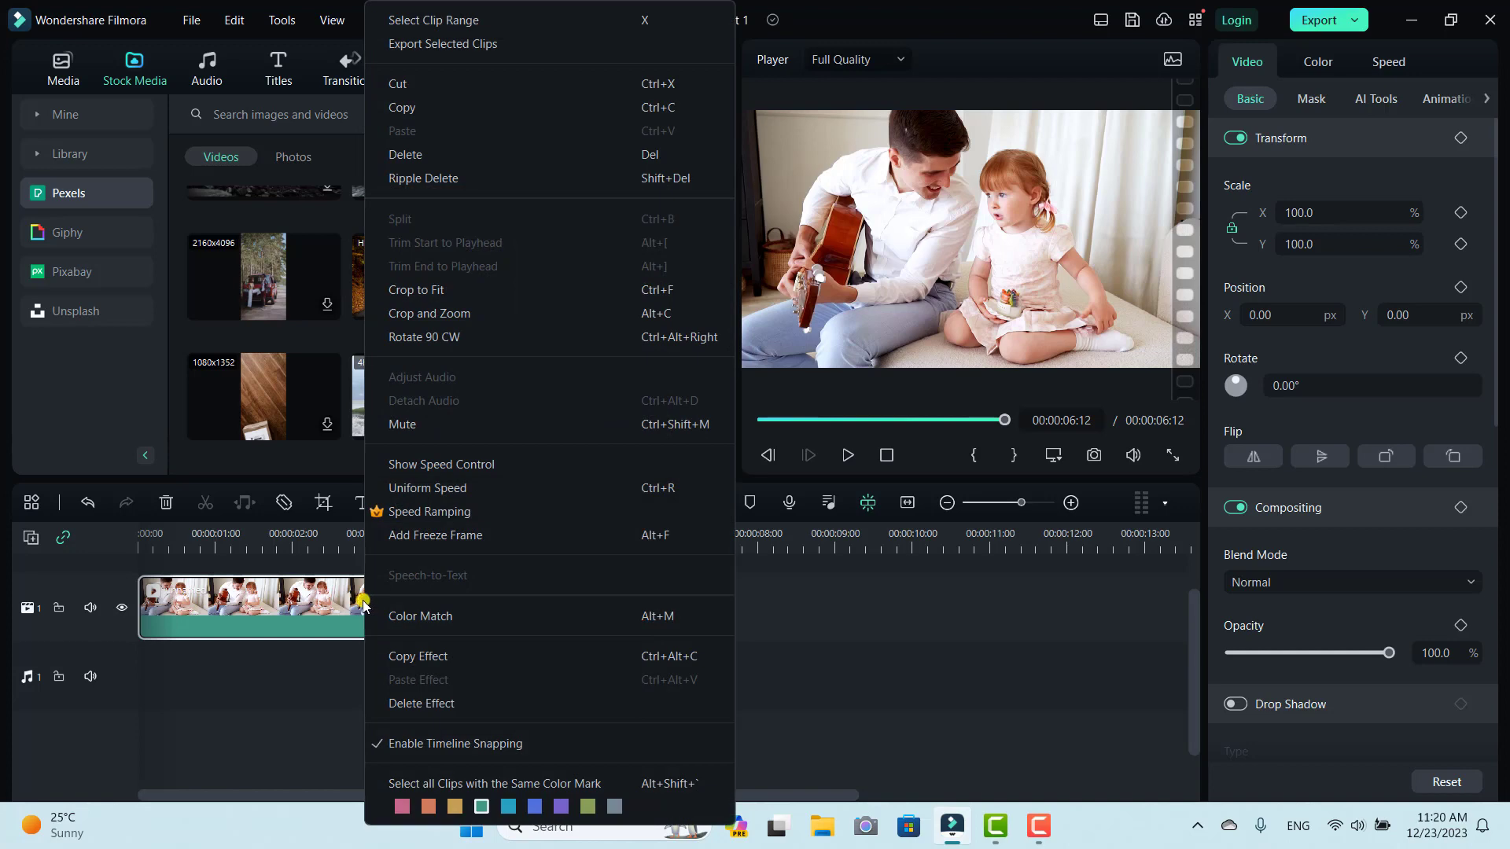
click(419, 154)
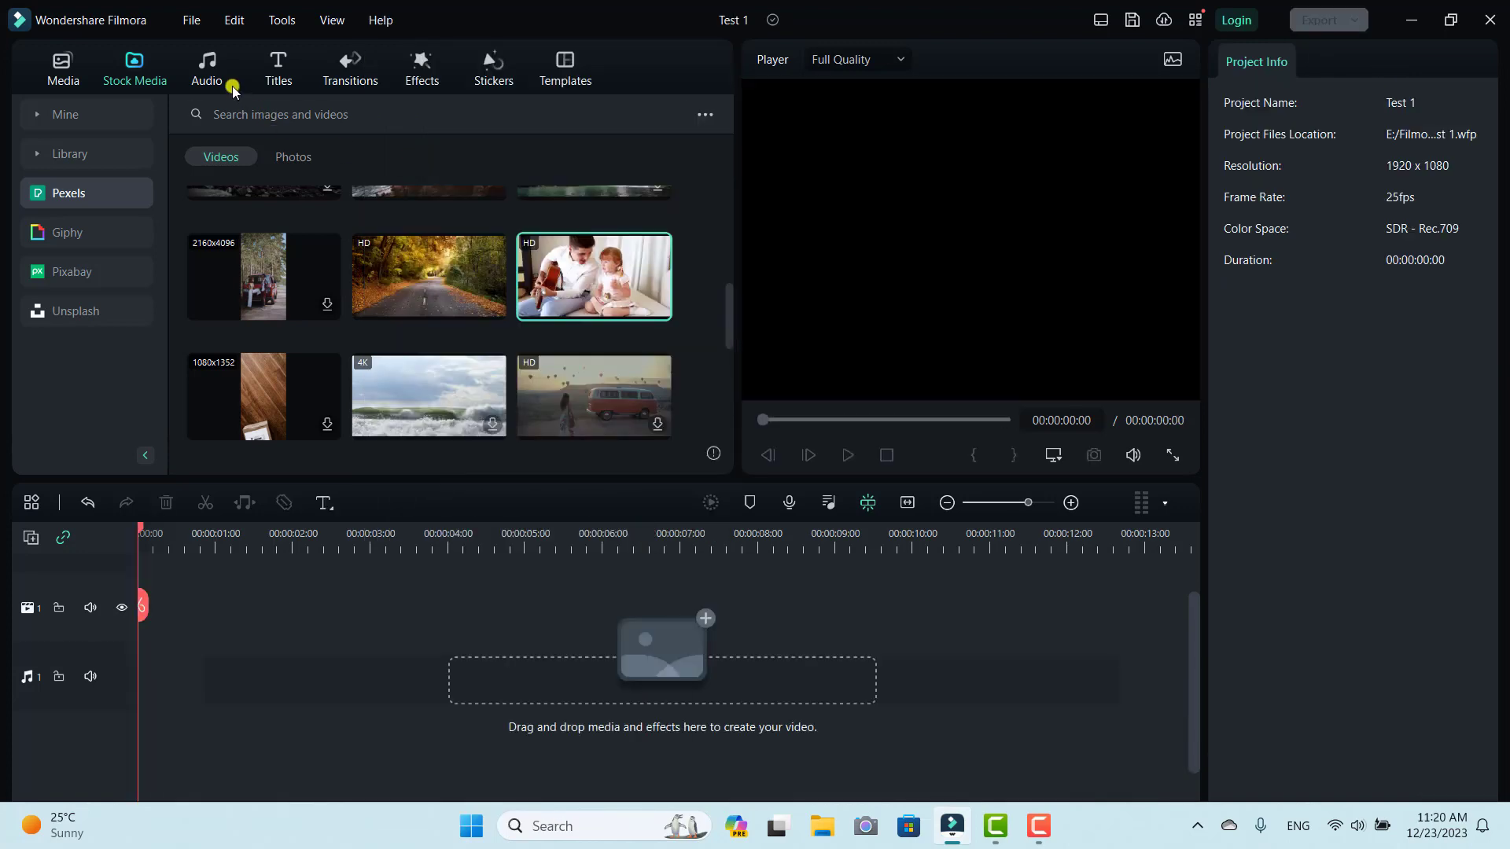
click(209, 74)
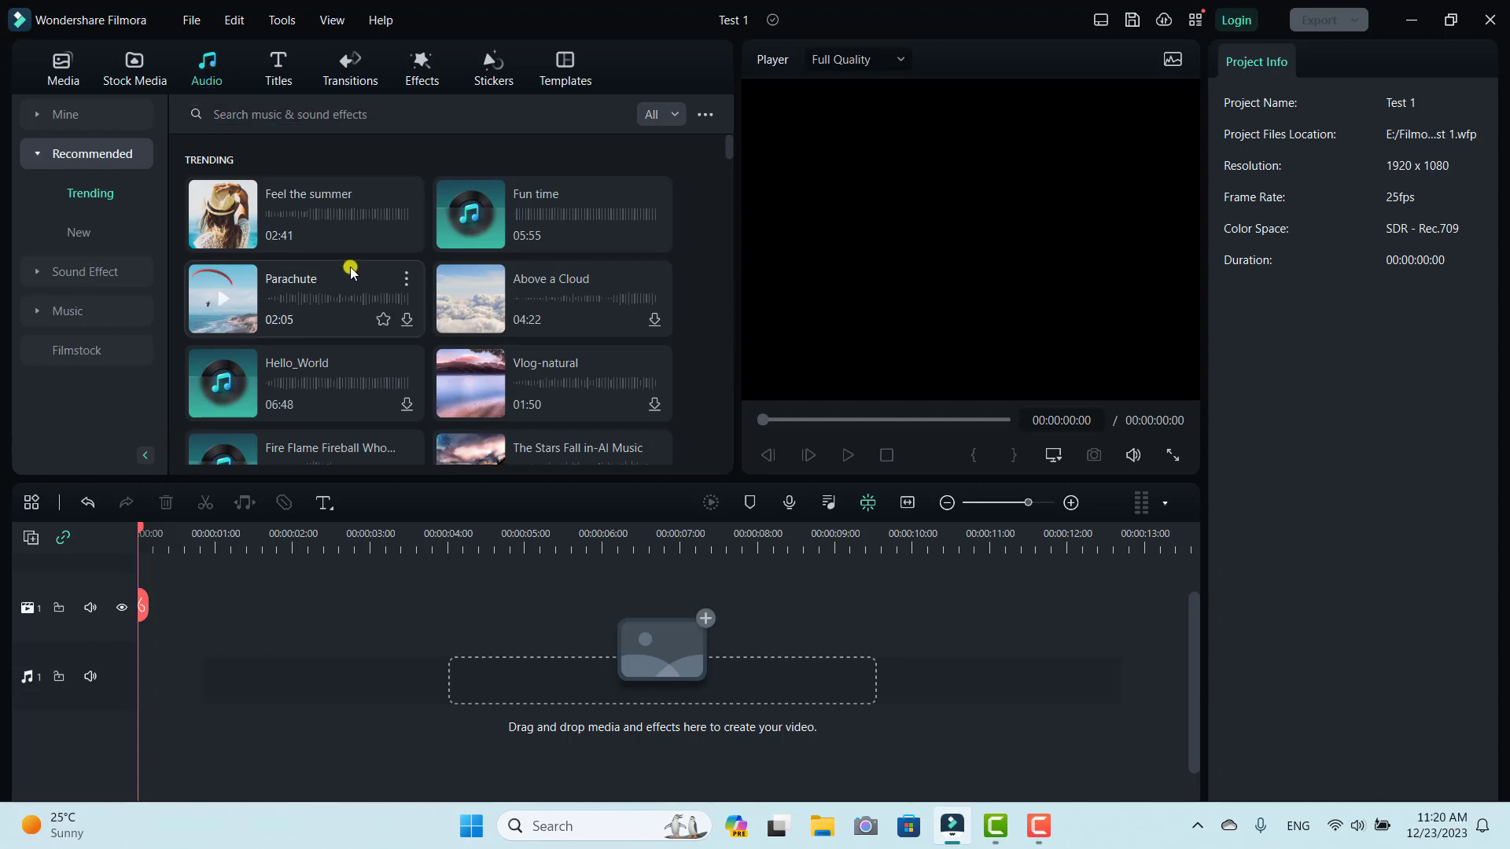
mouse_move(323, 236)
click(409, 235)
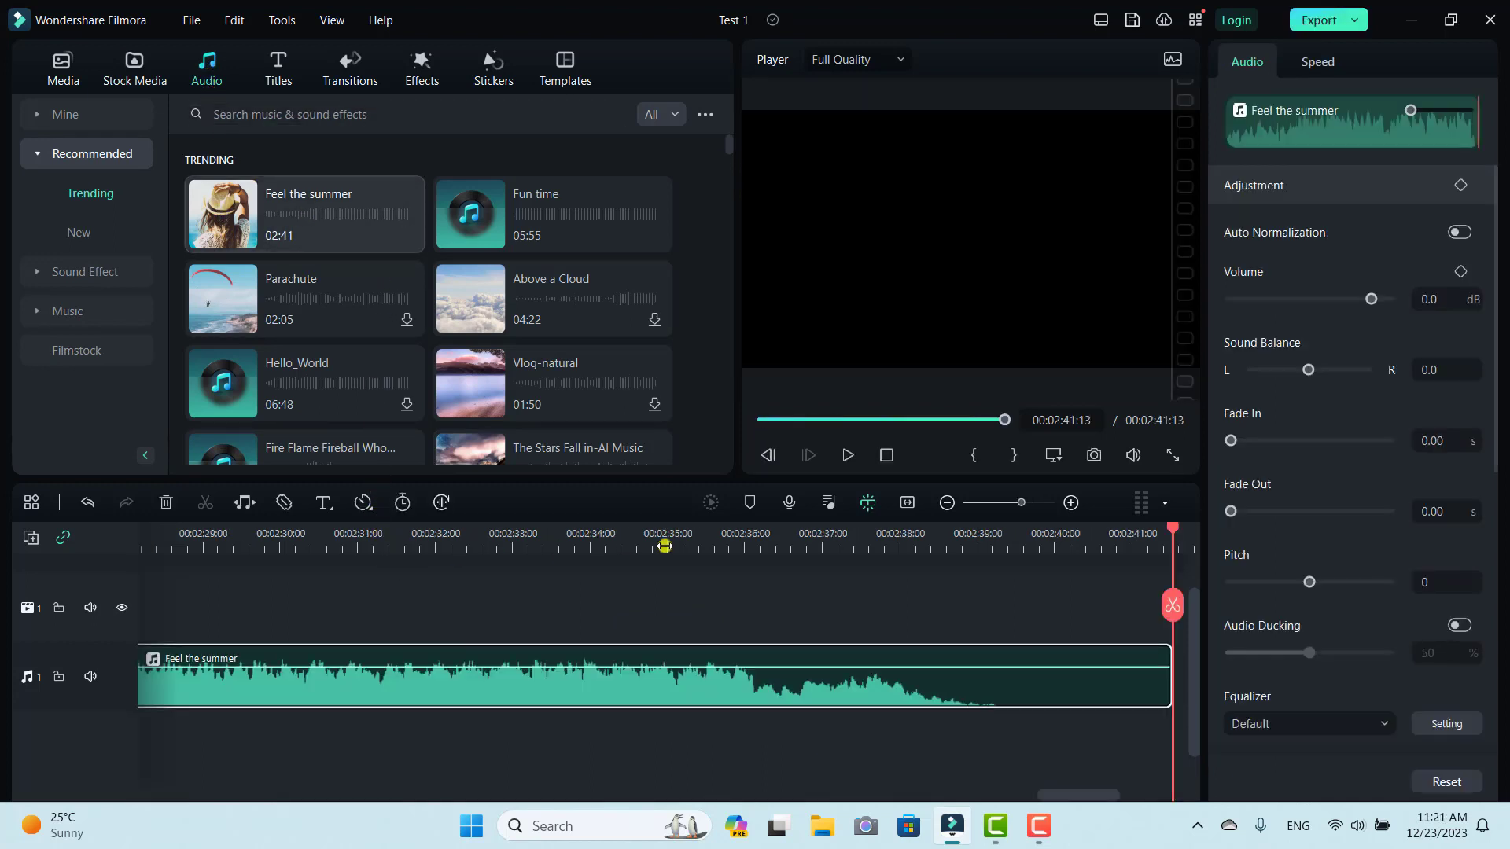
Fit the audio clip to the timeline width and trim its start to the playhead at 00:00:39:06
drag(1174, 528, 255, 592)
click(907, 503)
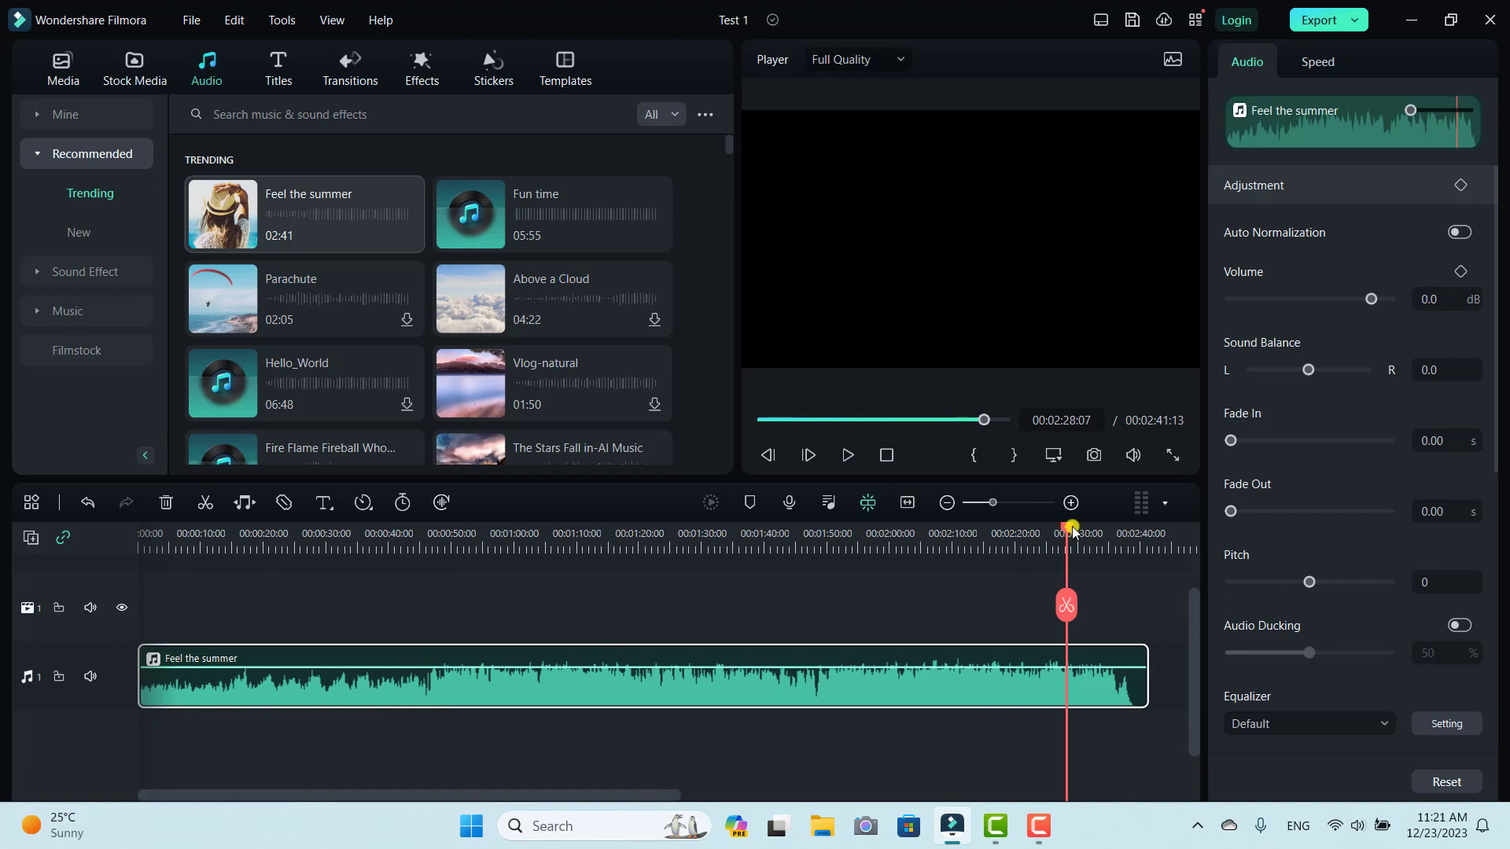
drag(1065, 530, 384, 688)
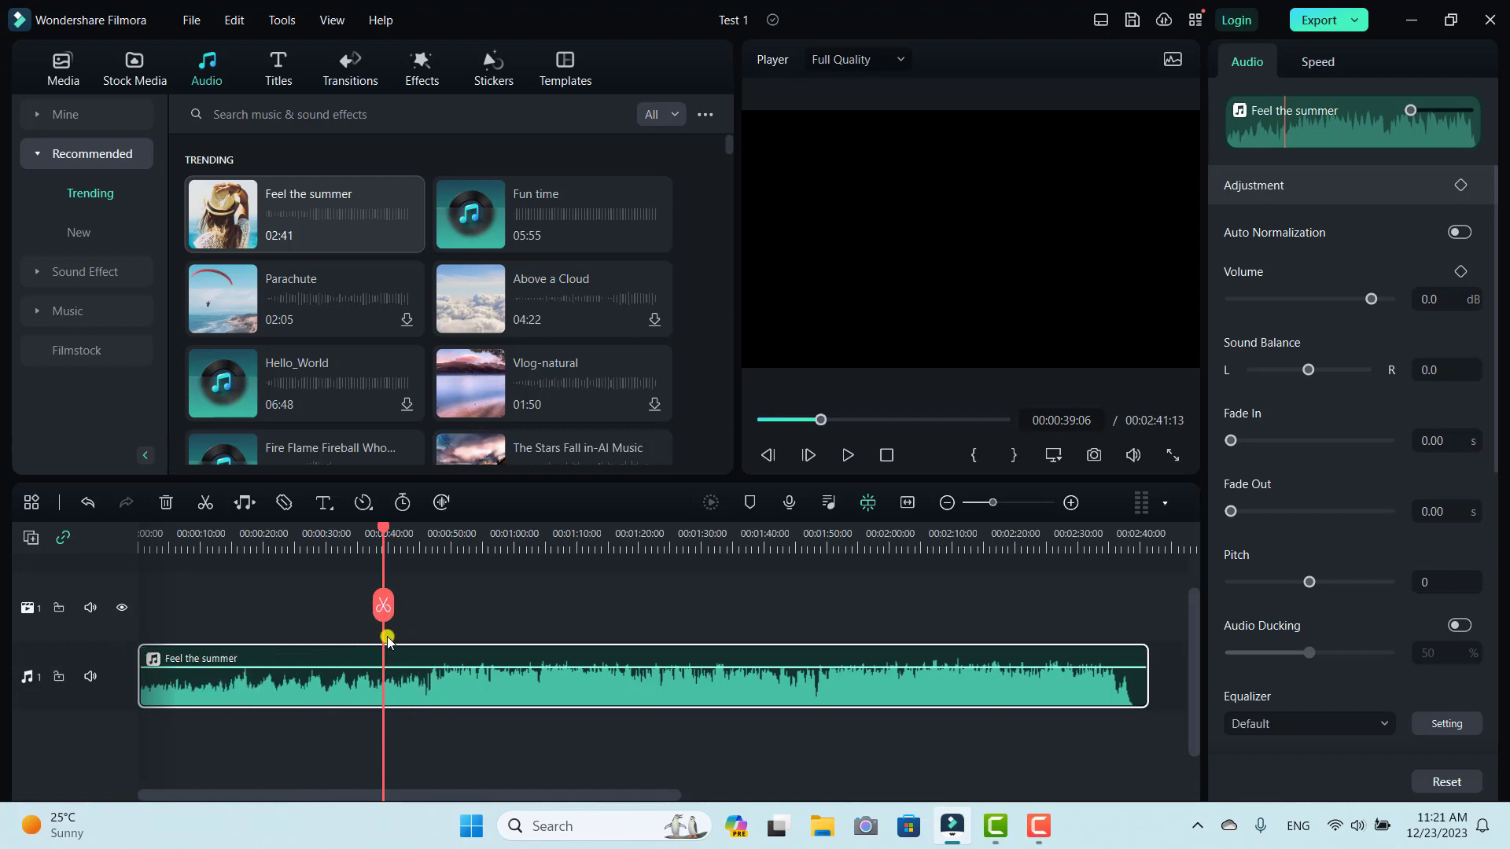
right_click(337, 681)
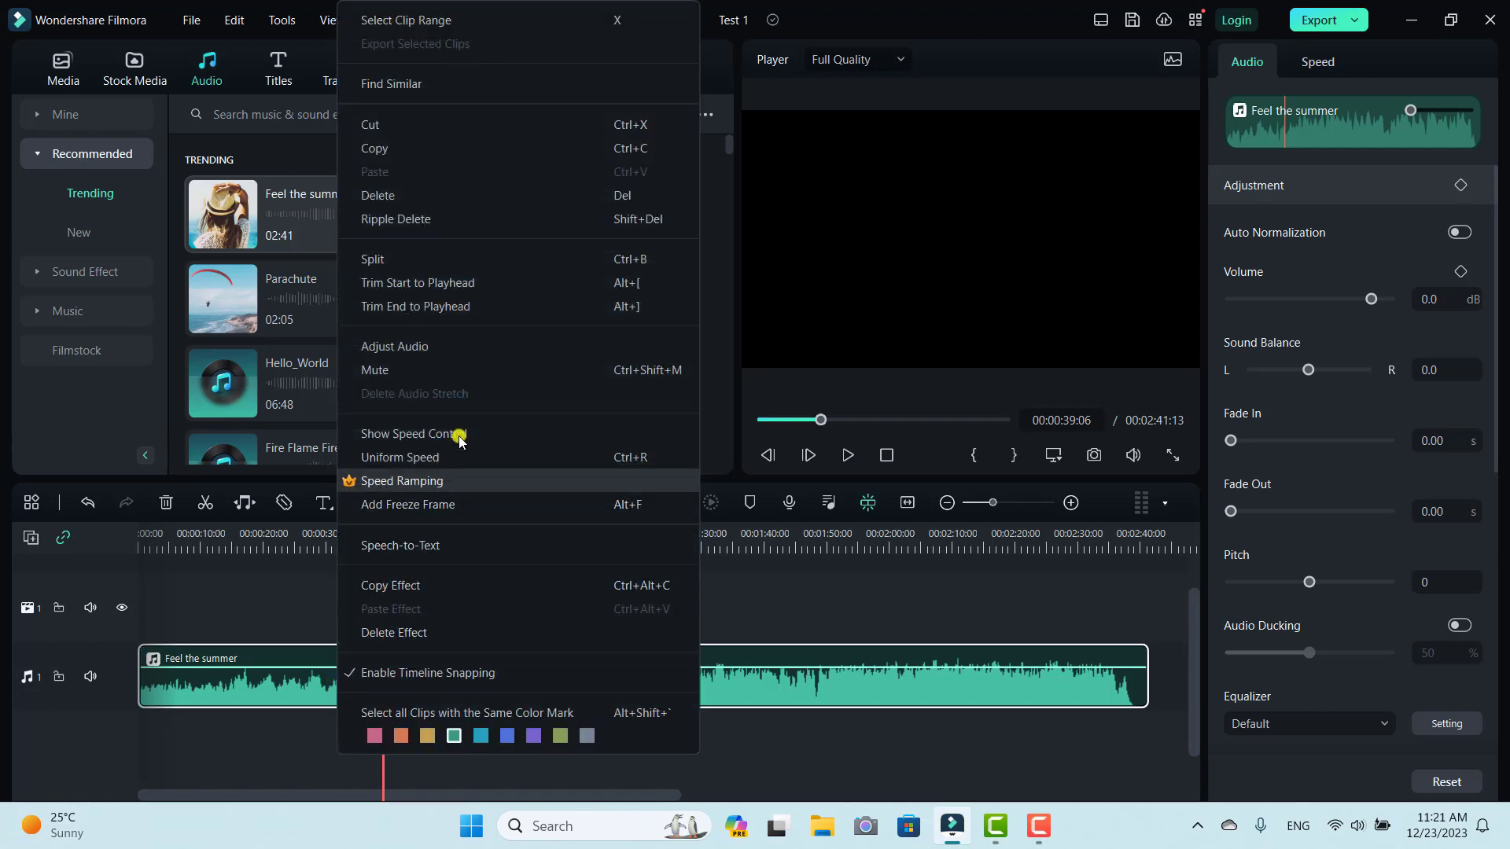
click(493, 286)
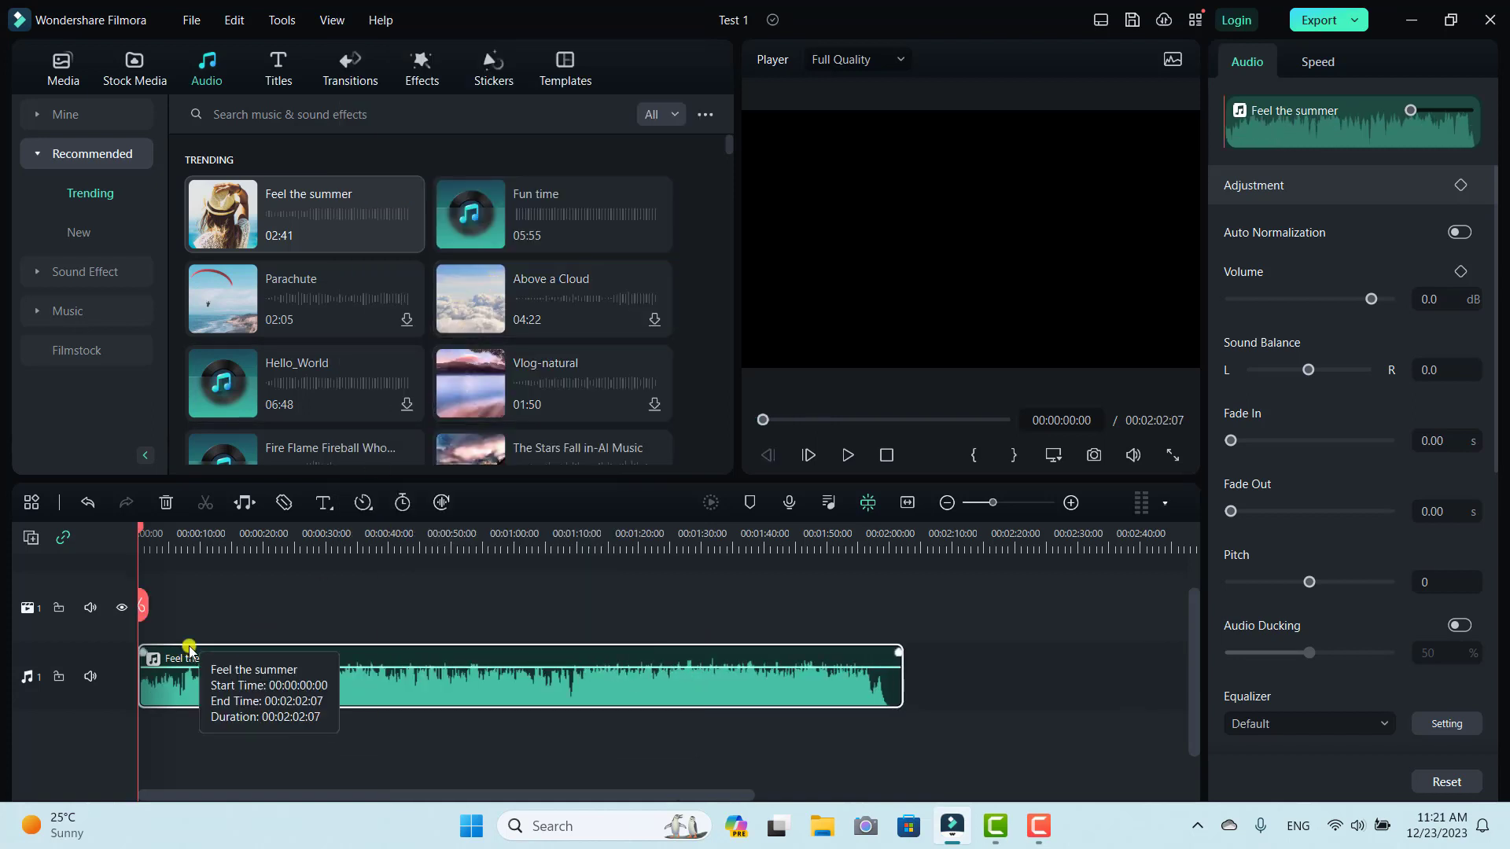
Trim the end of the "Feel the summer" audio clip to the playhead at 00:01:22:09
drag(147, 531, 654, 705)
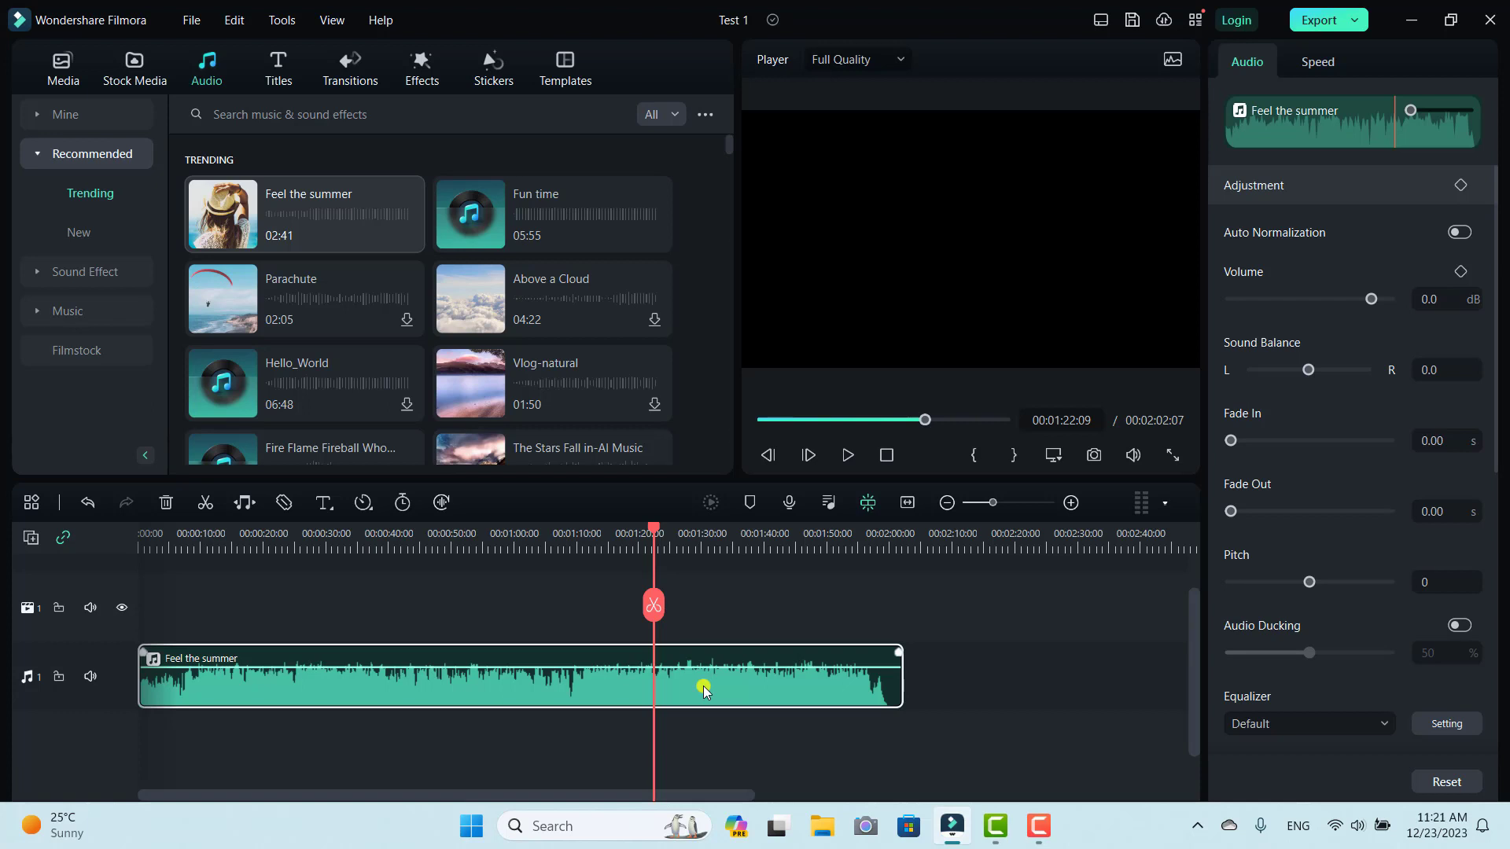
right_click(704, 690)
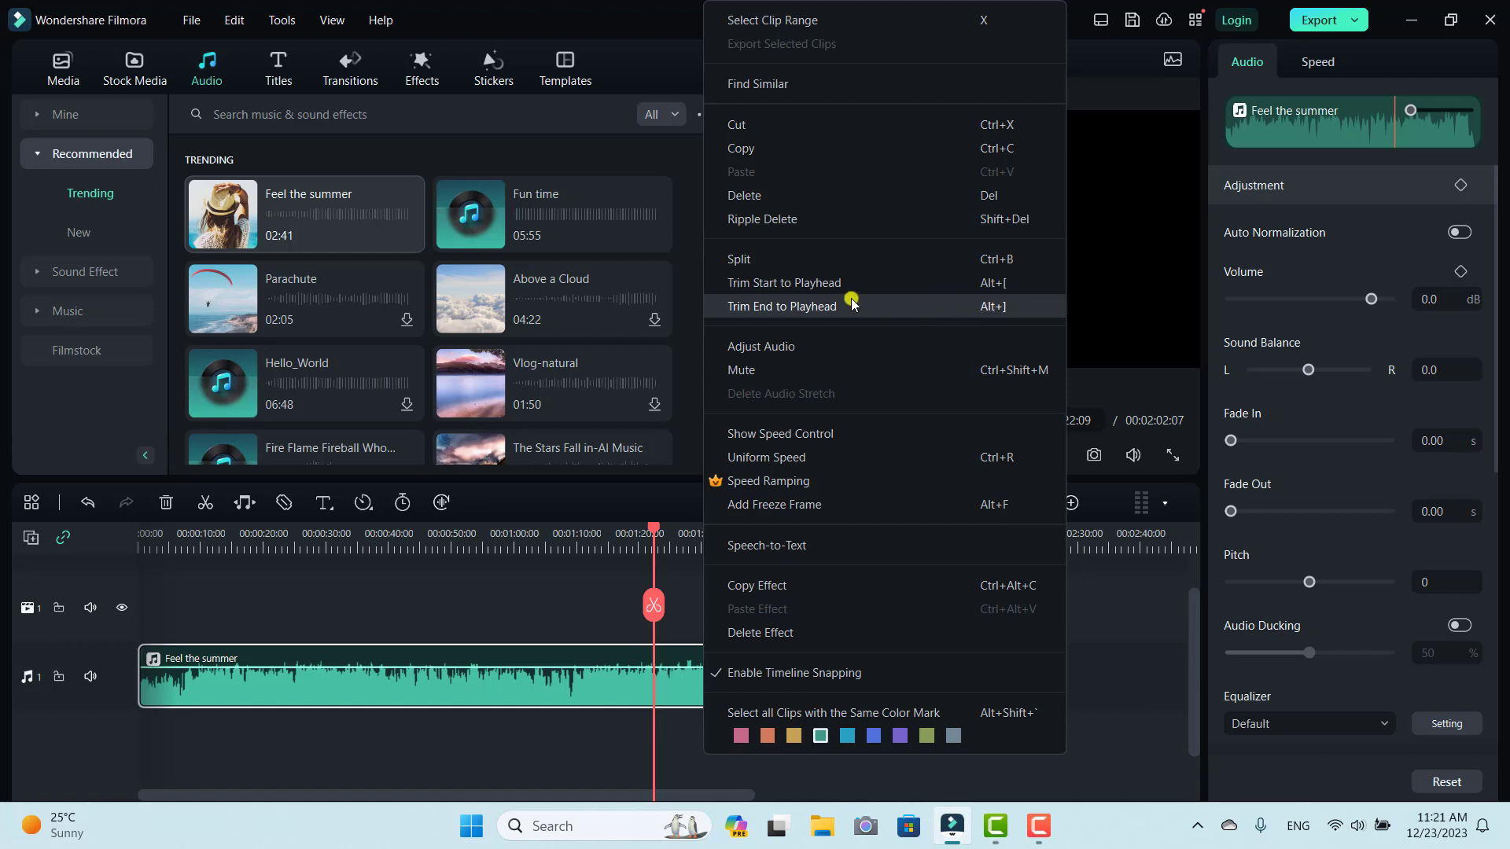
click(797, 309)
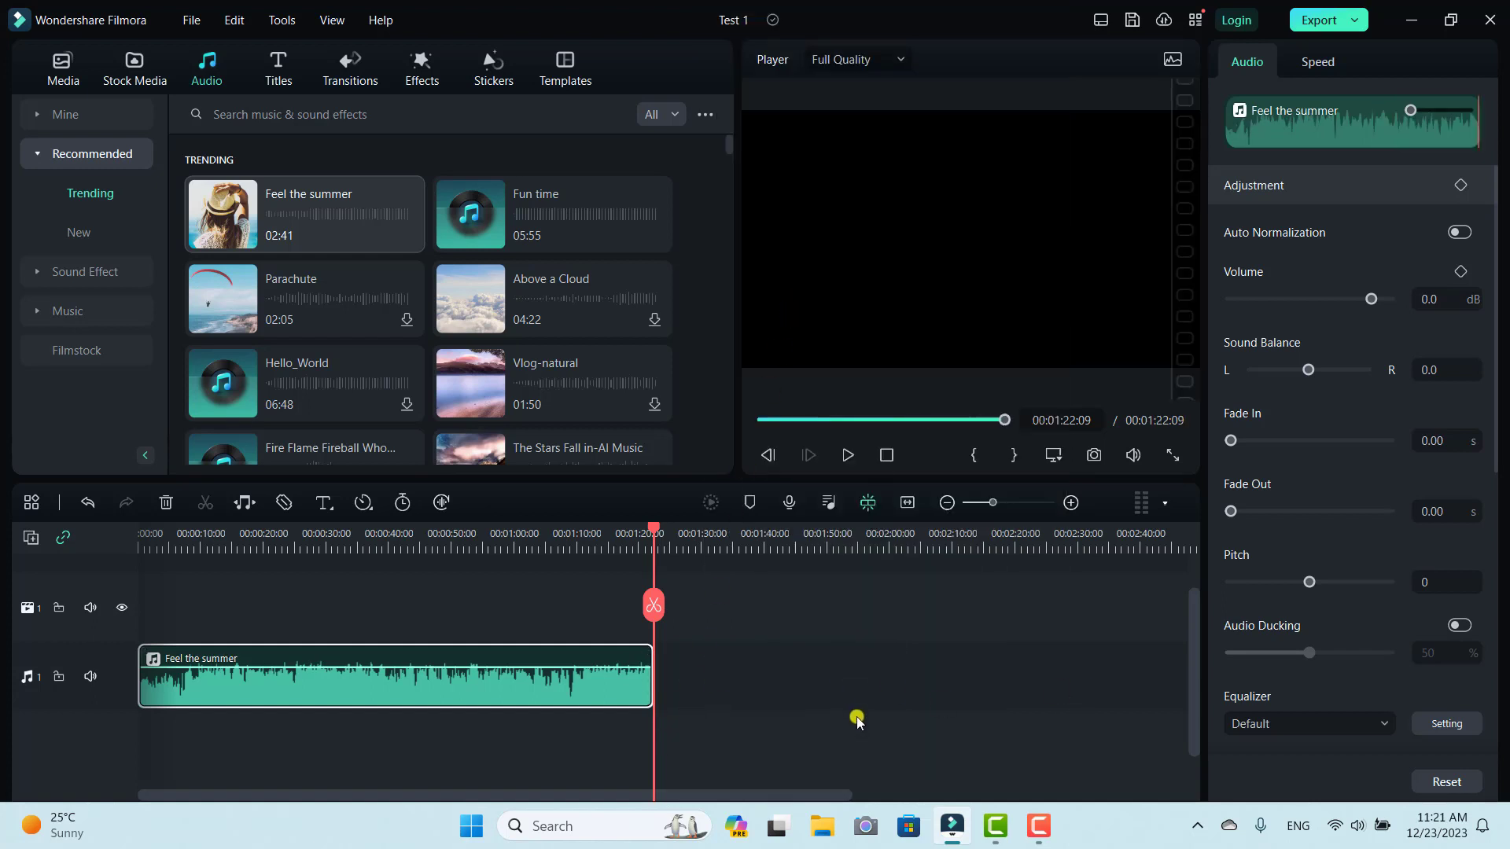